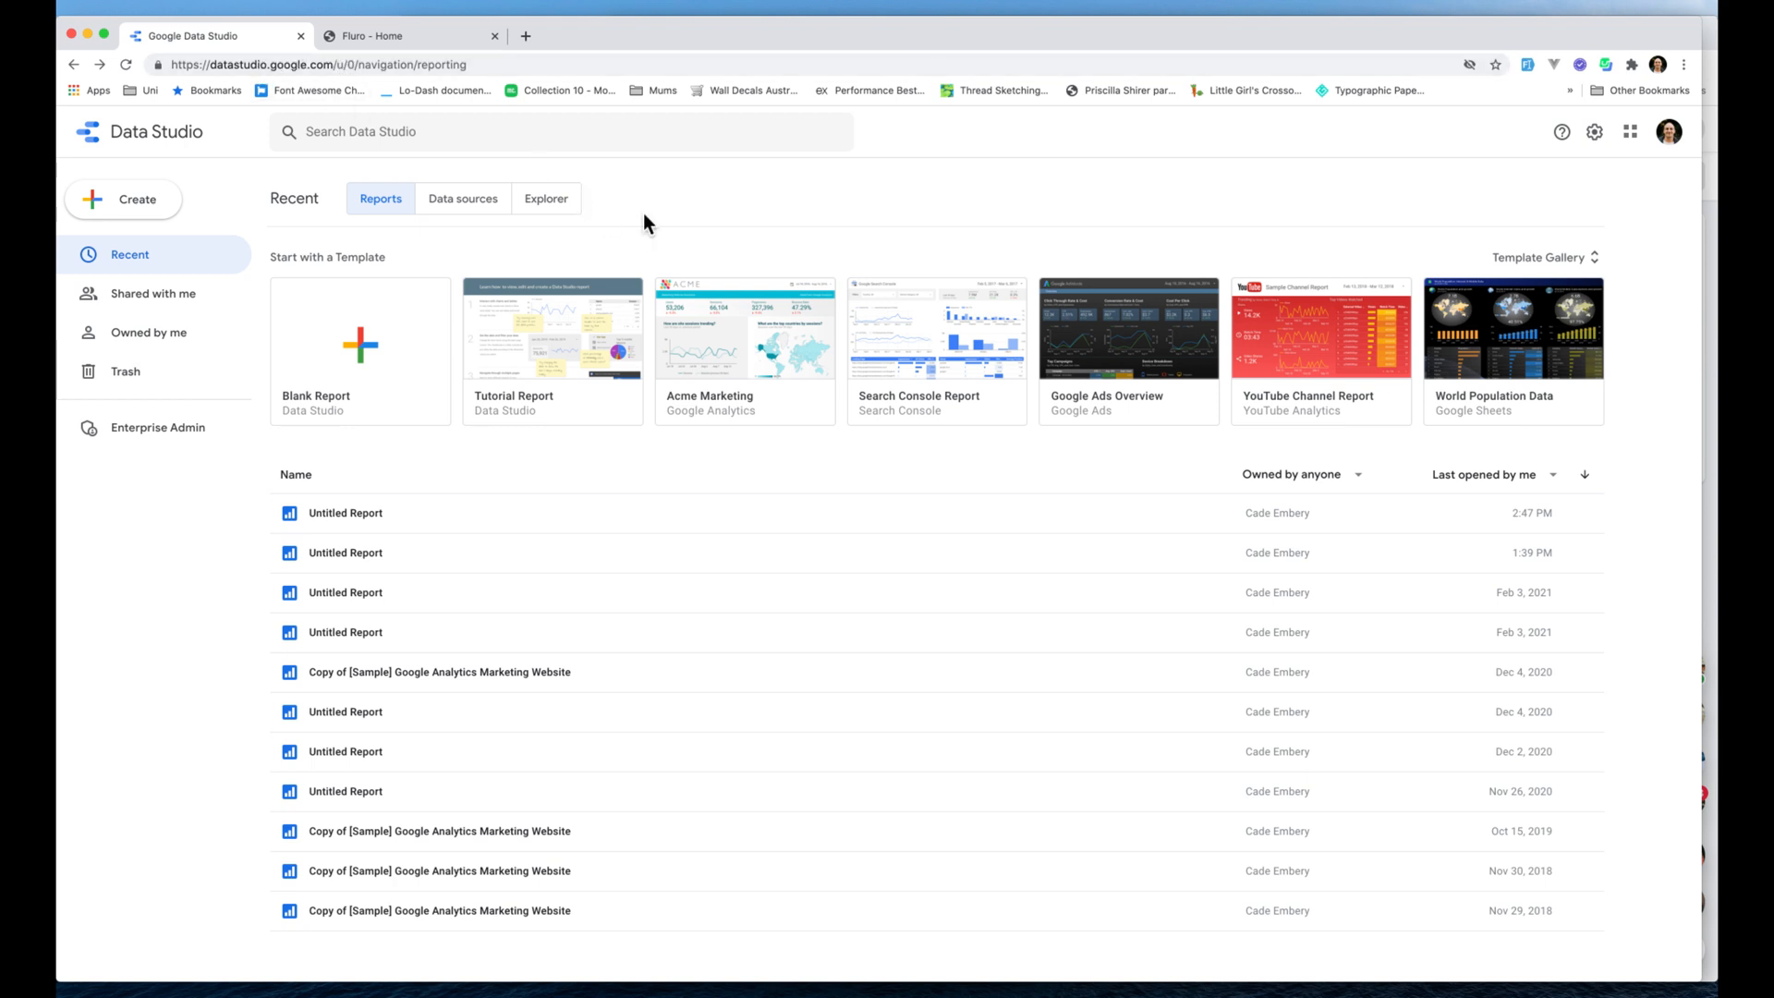
# - Create a blank report, search the data connectors for "fluro" and choose the Fluro partner connector
pyautogui.click(344, 354)
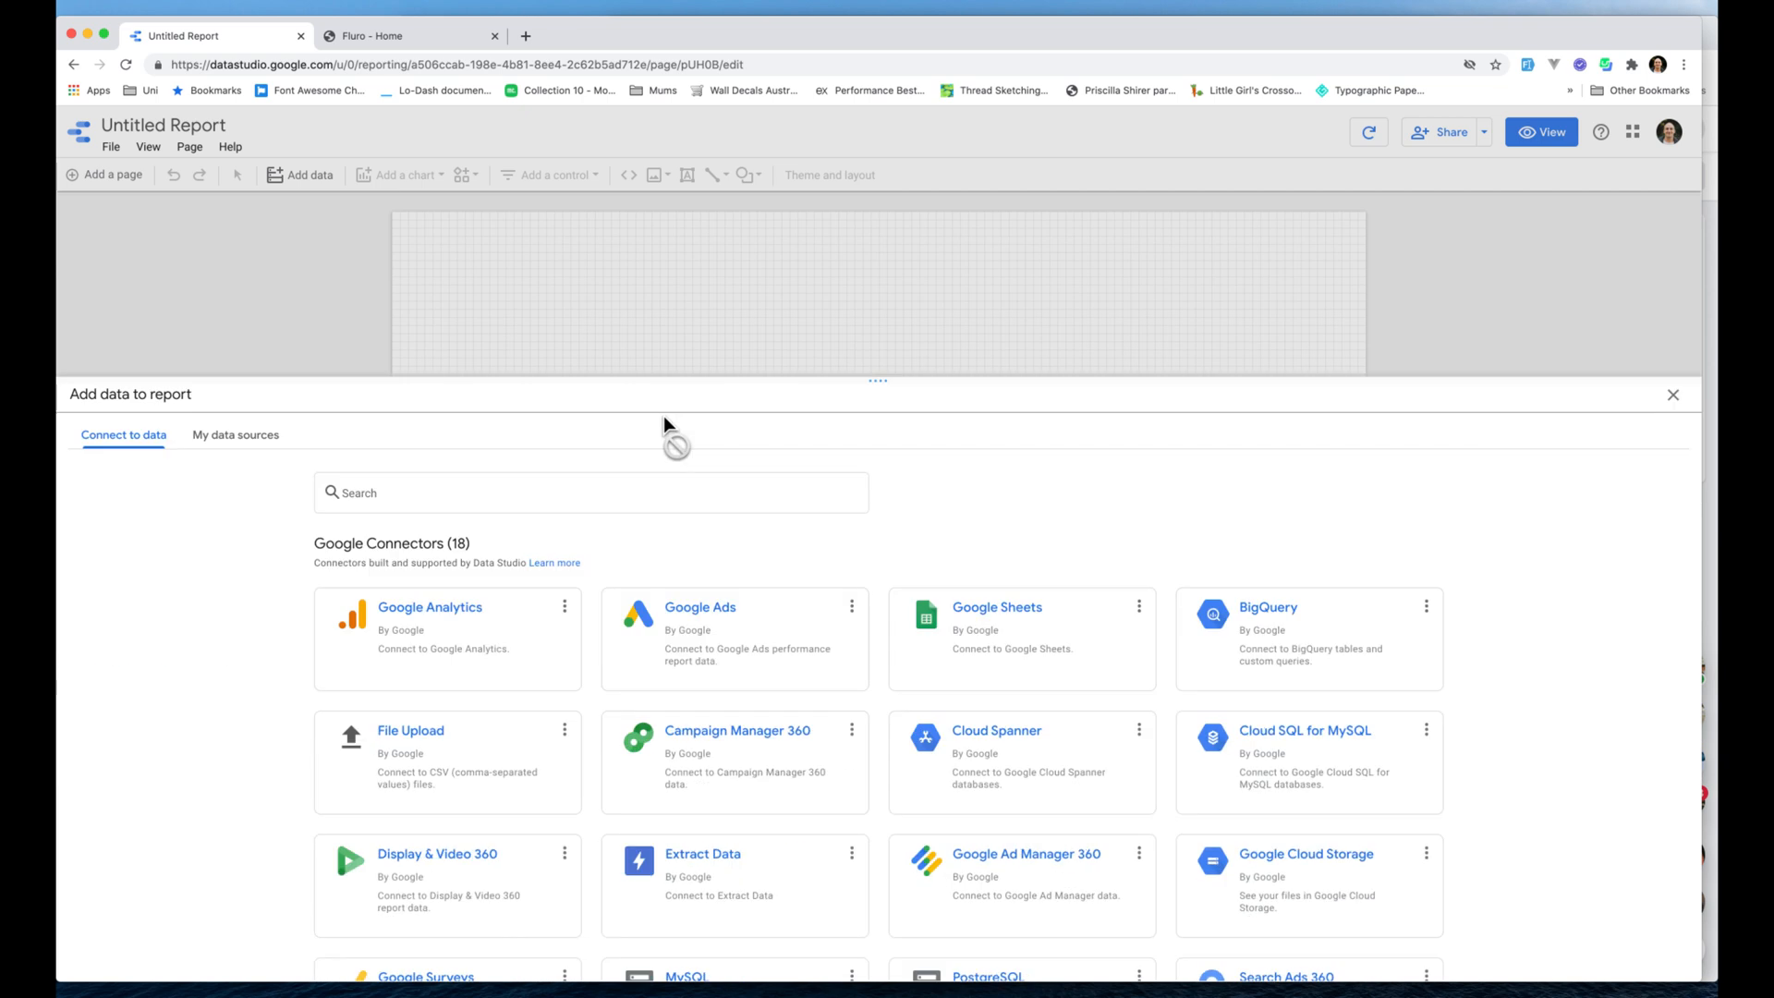
pyautogui.click(499, 453)
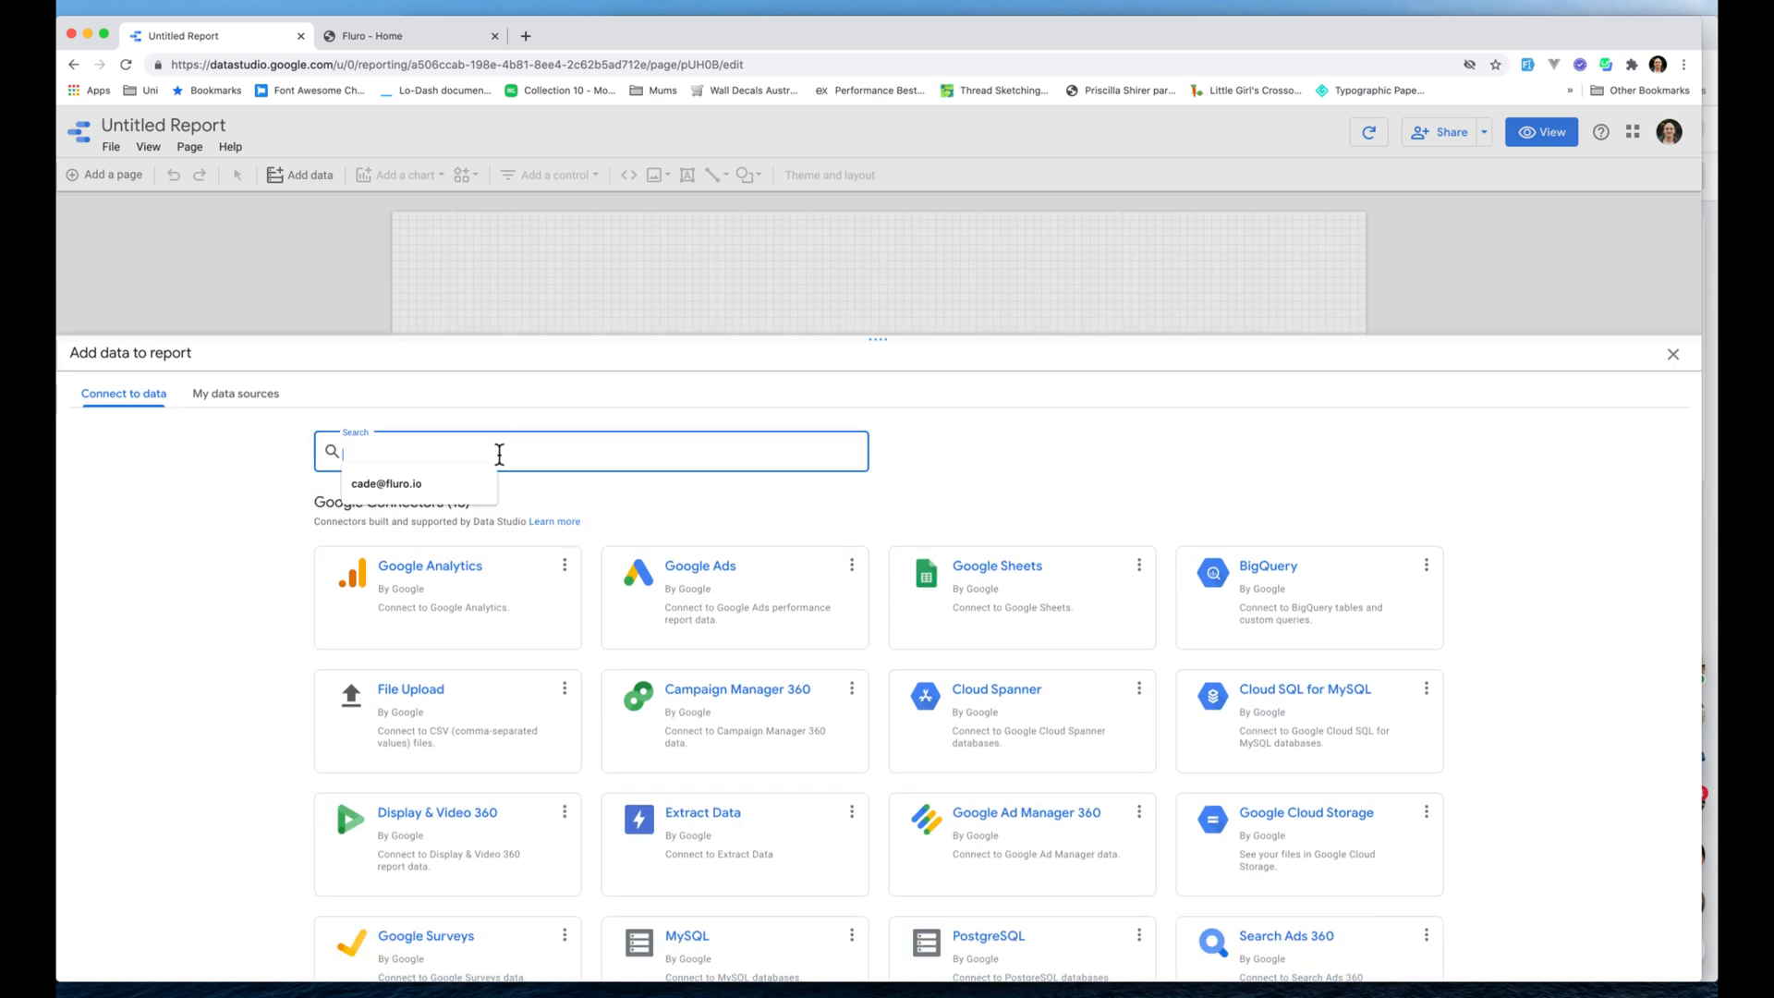
pyautogui.click(269, 471)
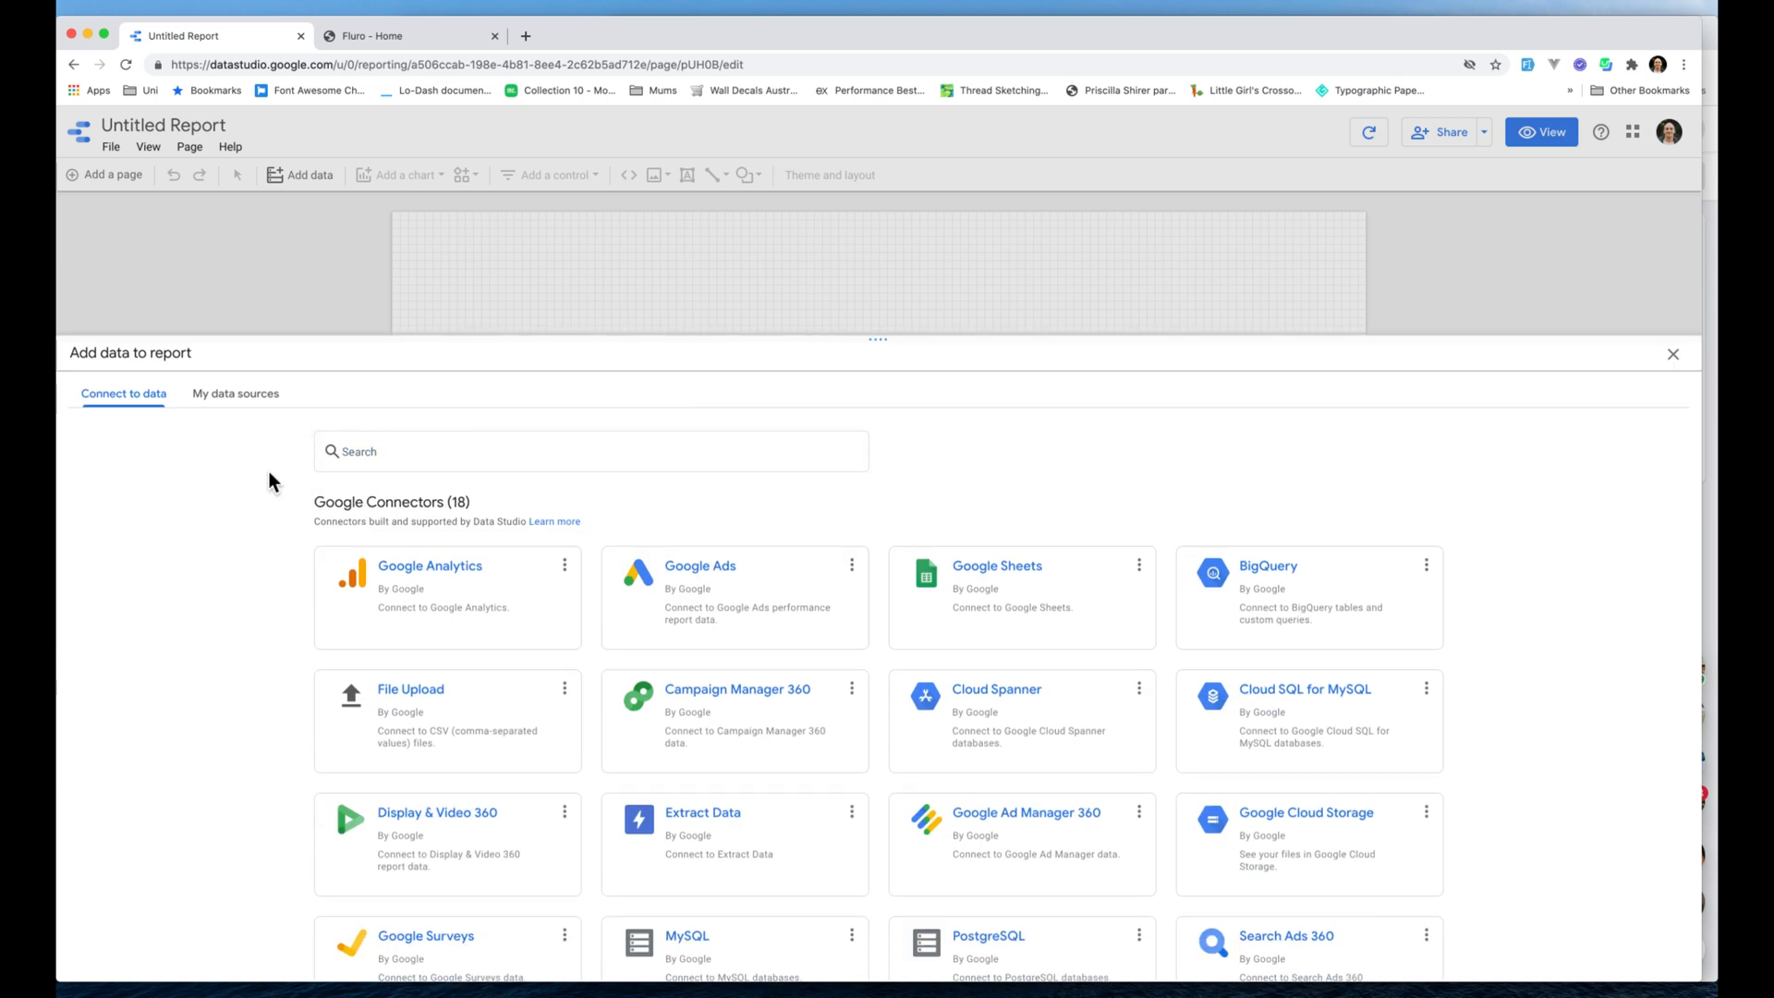
pyautogui.click(404, 453)
pyautogui.write('fluro')
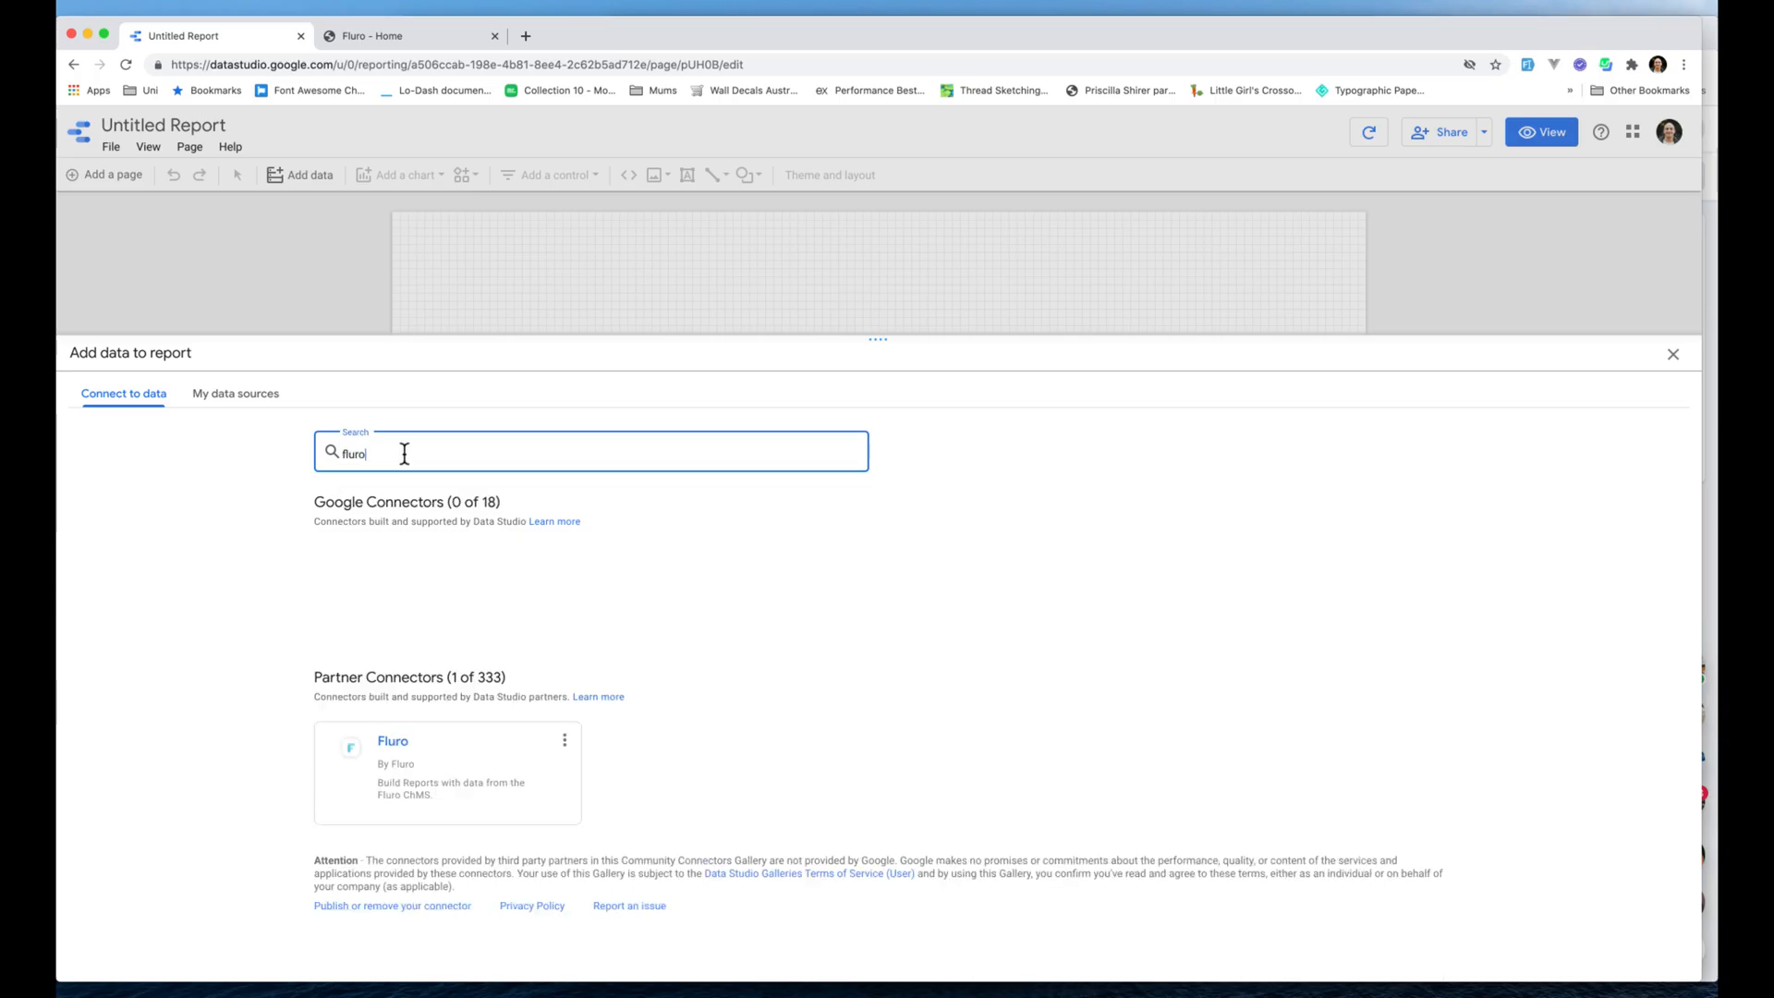
pyautogui.click(492, 765)
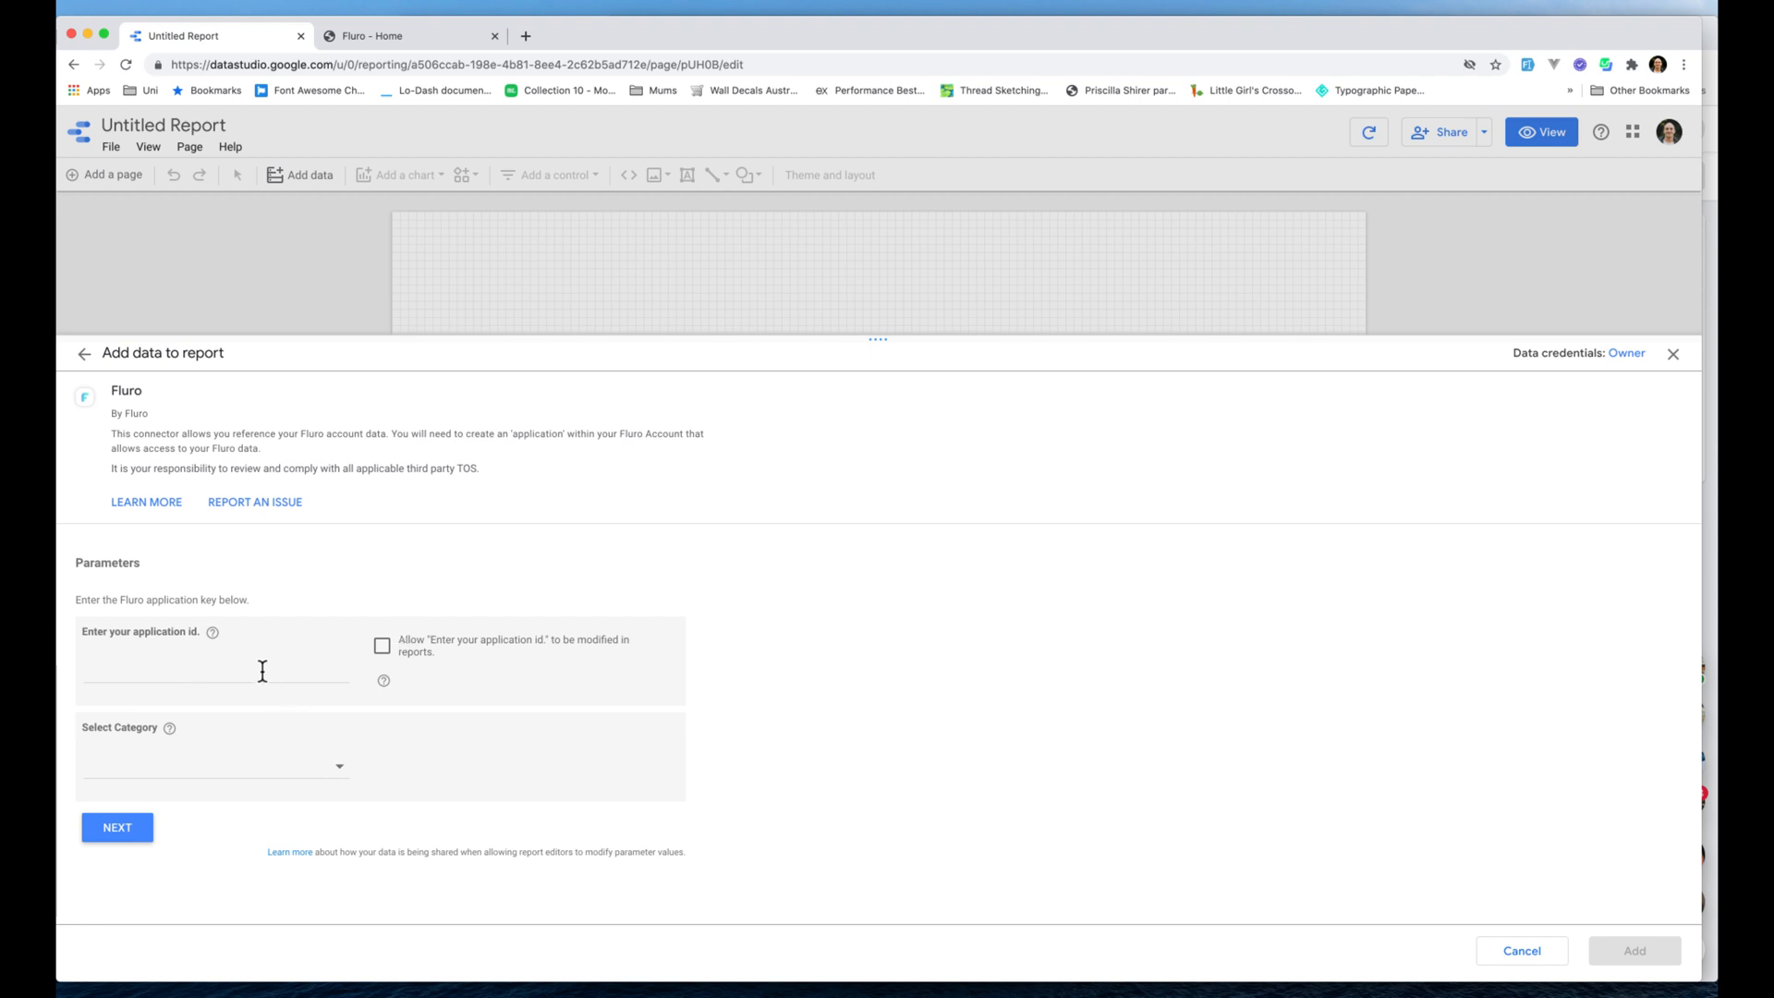
# - Switch to Fluro and start a new Basic Application from the Applications list
pyautogui.click(393, 35)
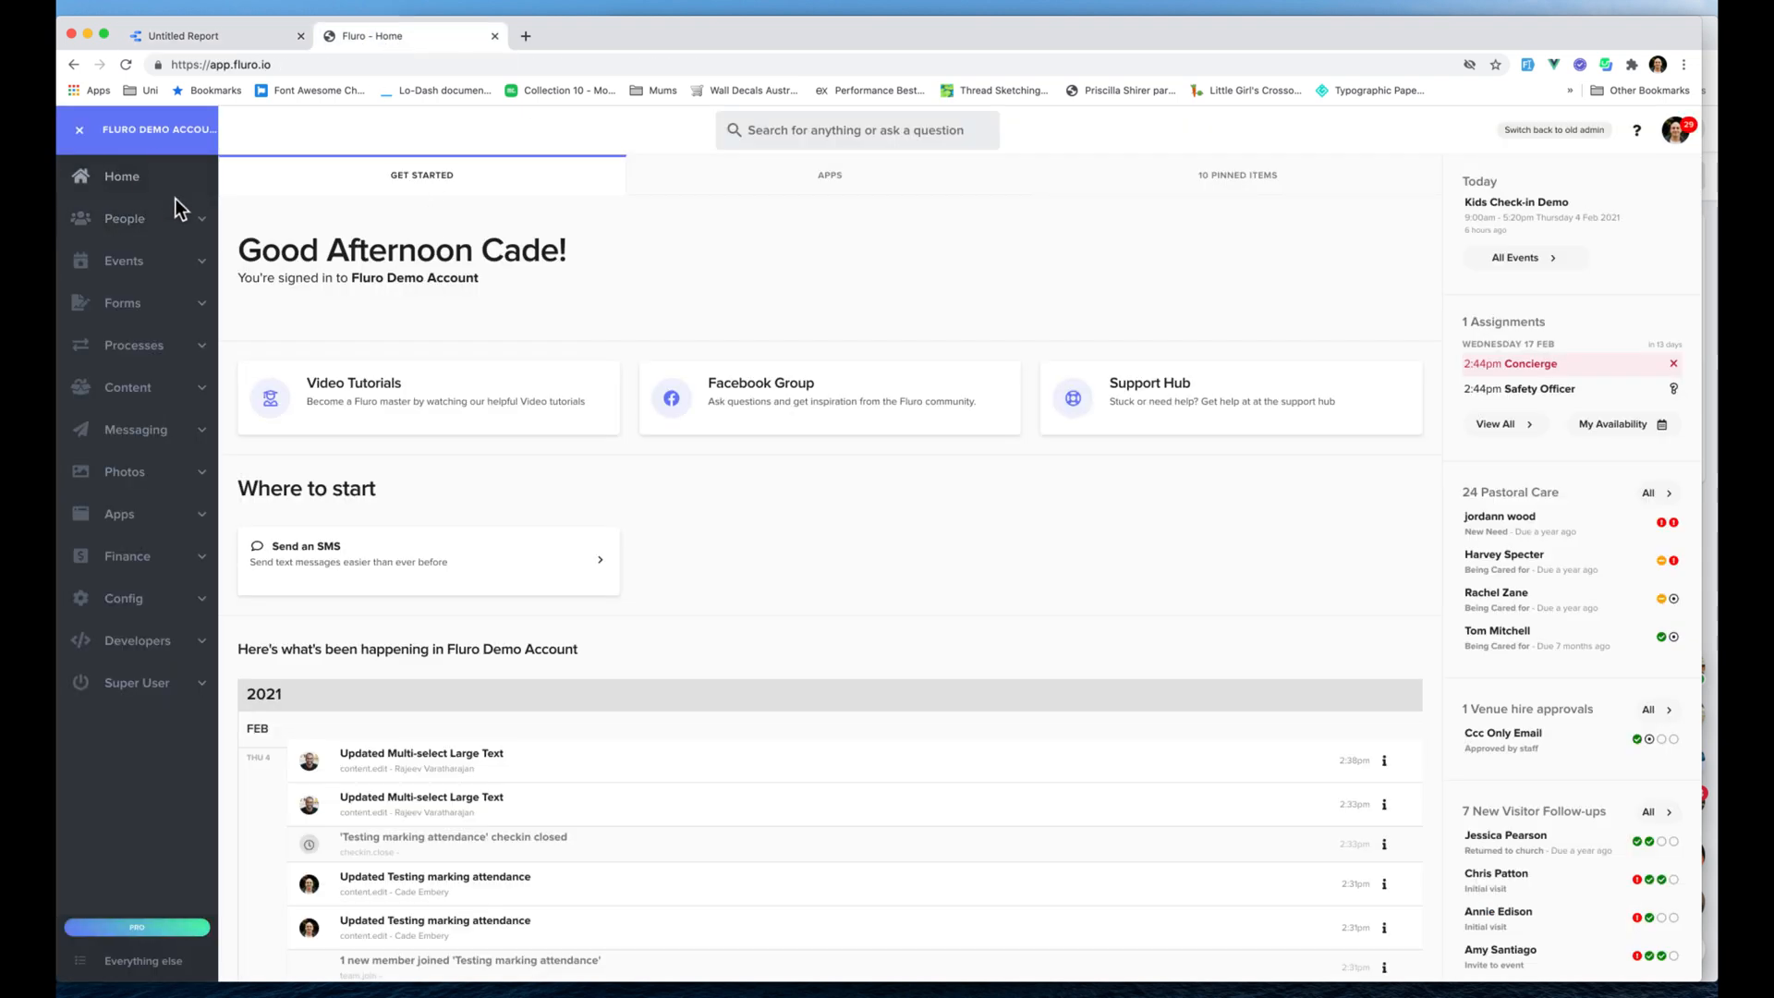
pyautogui.click(163, 518)
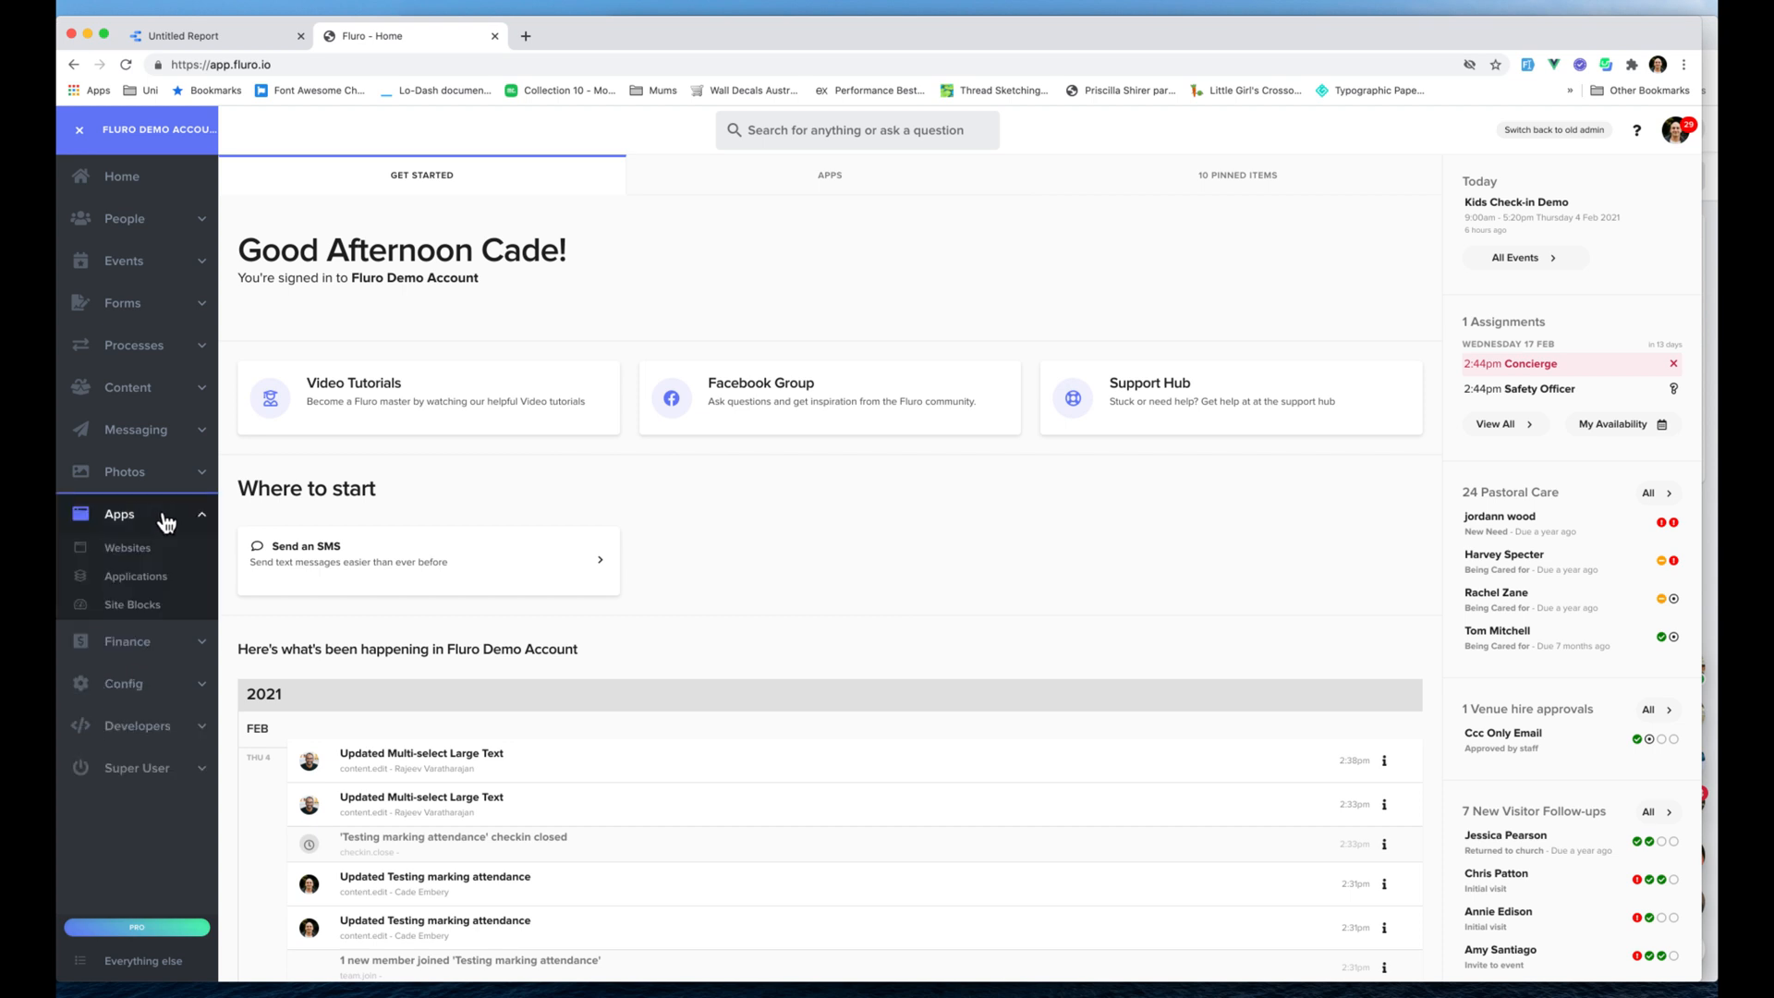
pyautogui.click(146, 582)
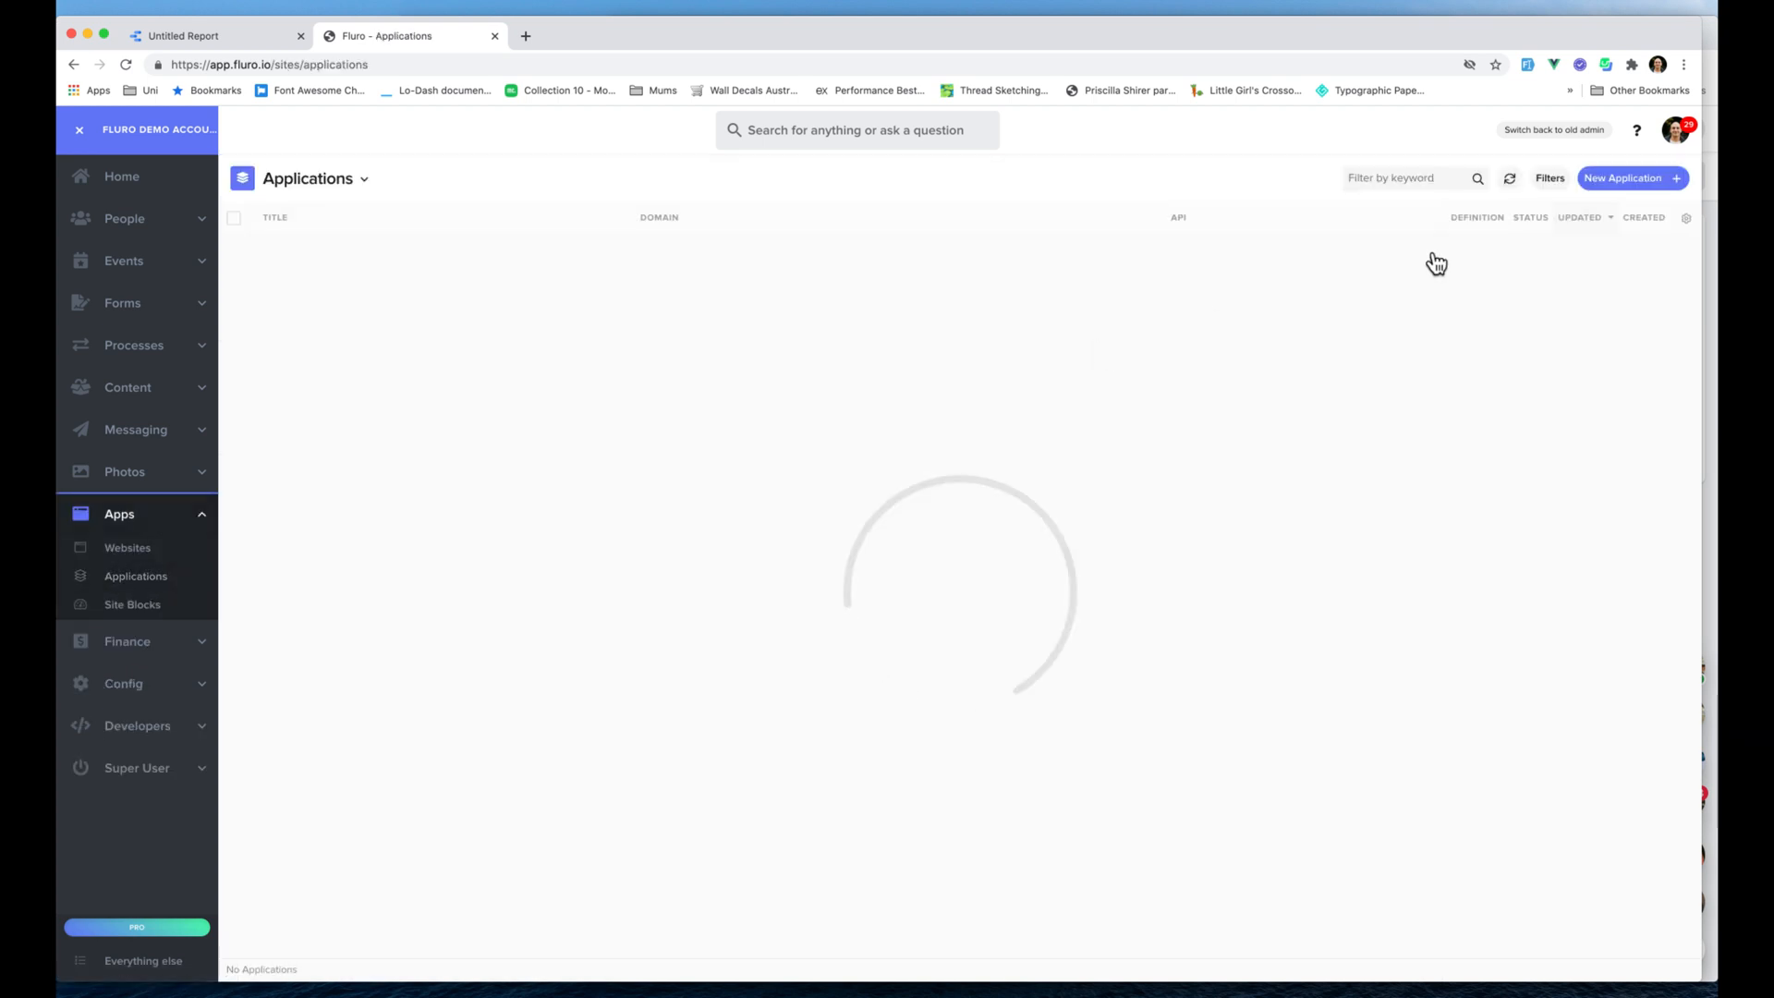
pyautogui.click(1609, 184)
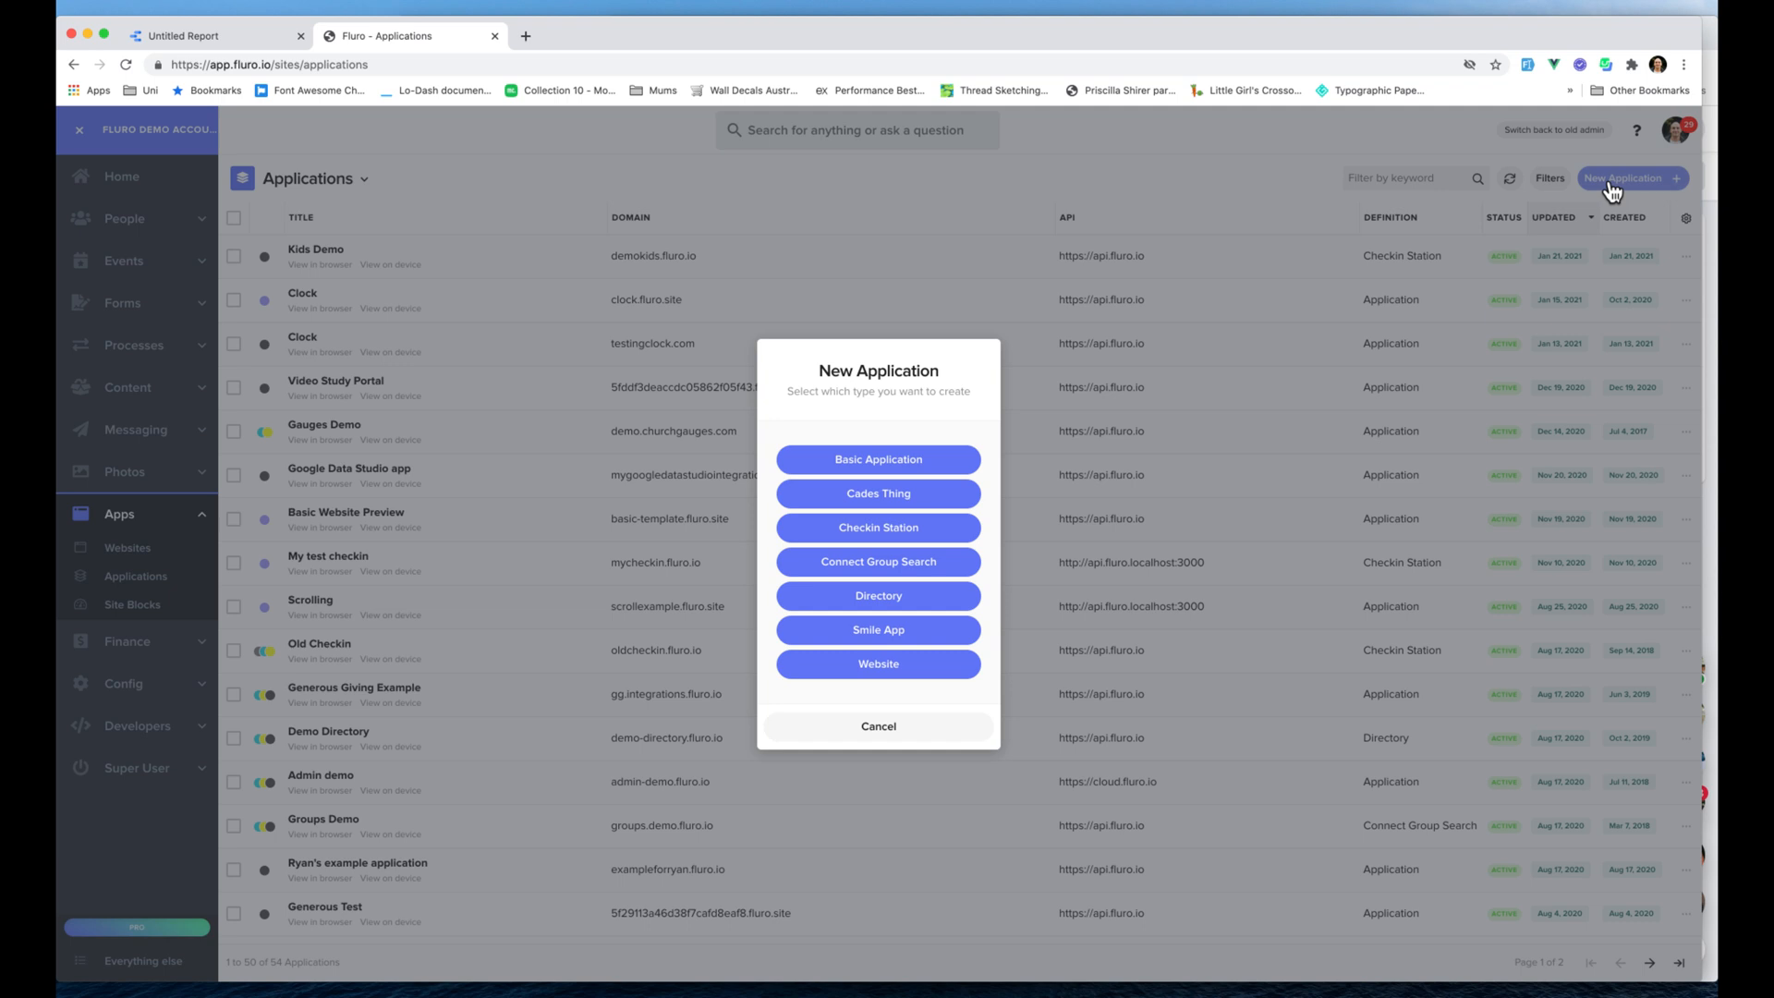
pyautogui.click(921, 474)
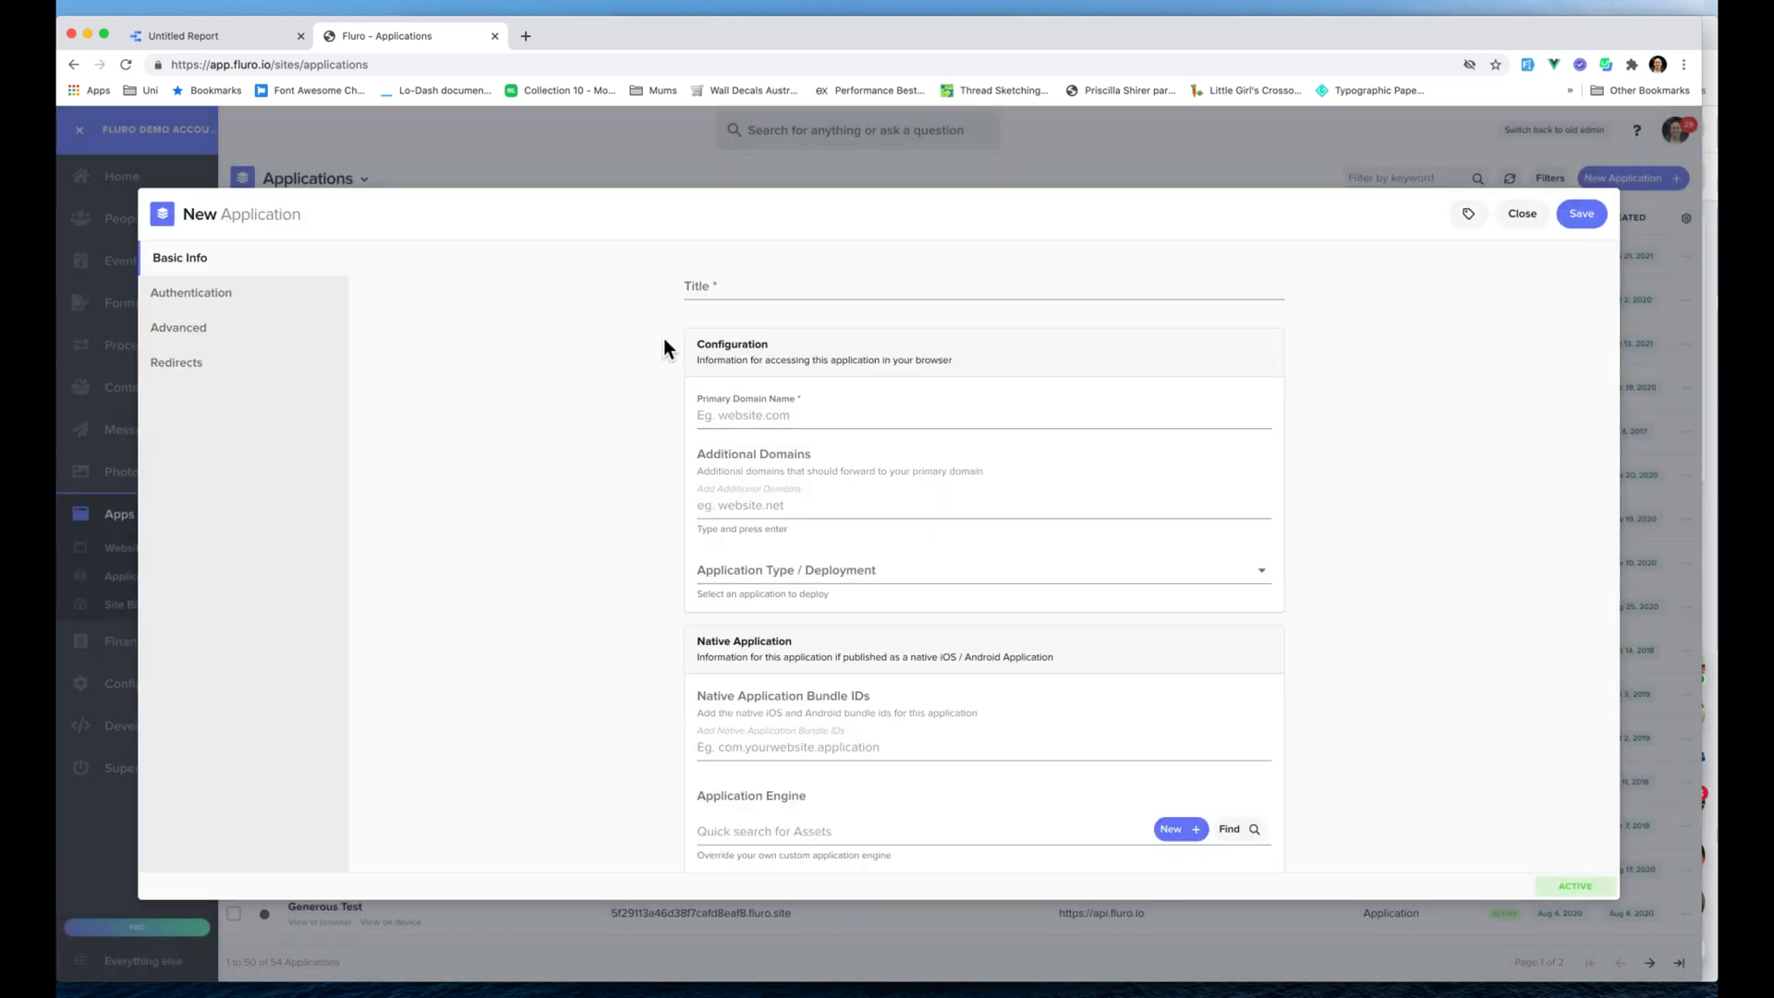
# - Title the new application "Google Data Studio Example"
pyautogui.click(759, 289)
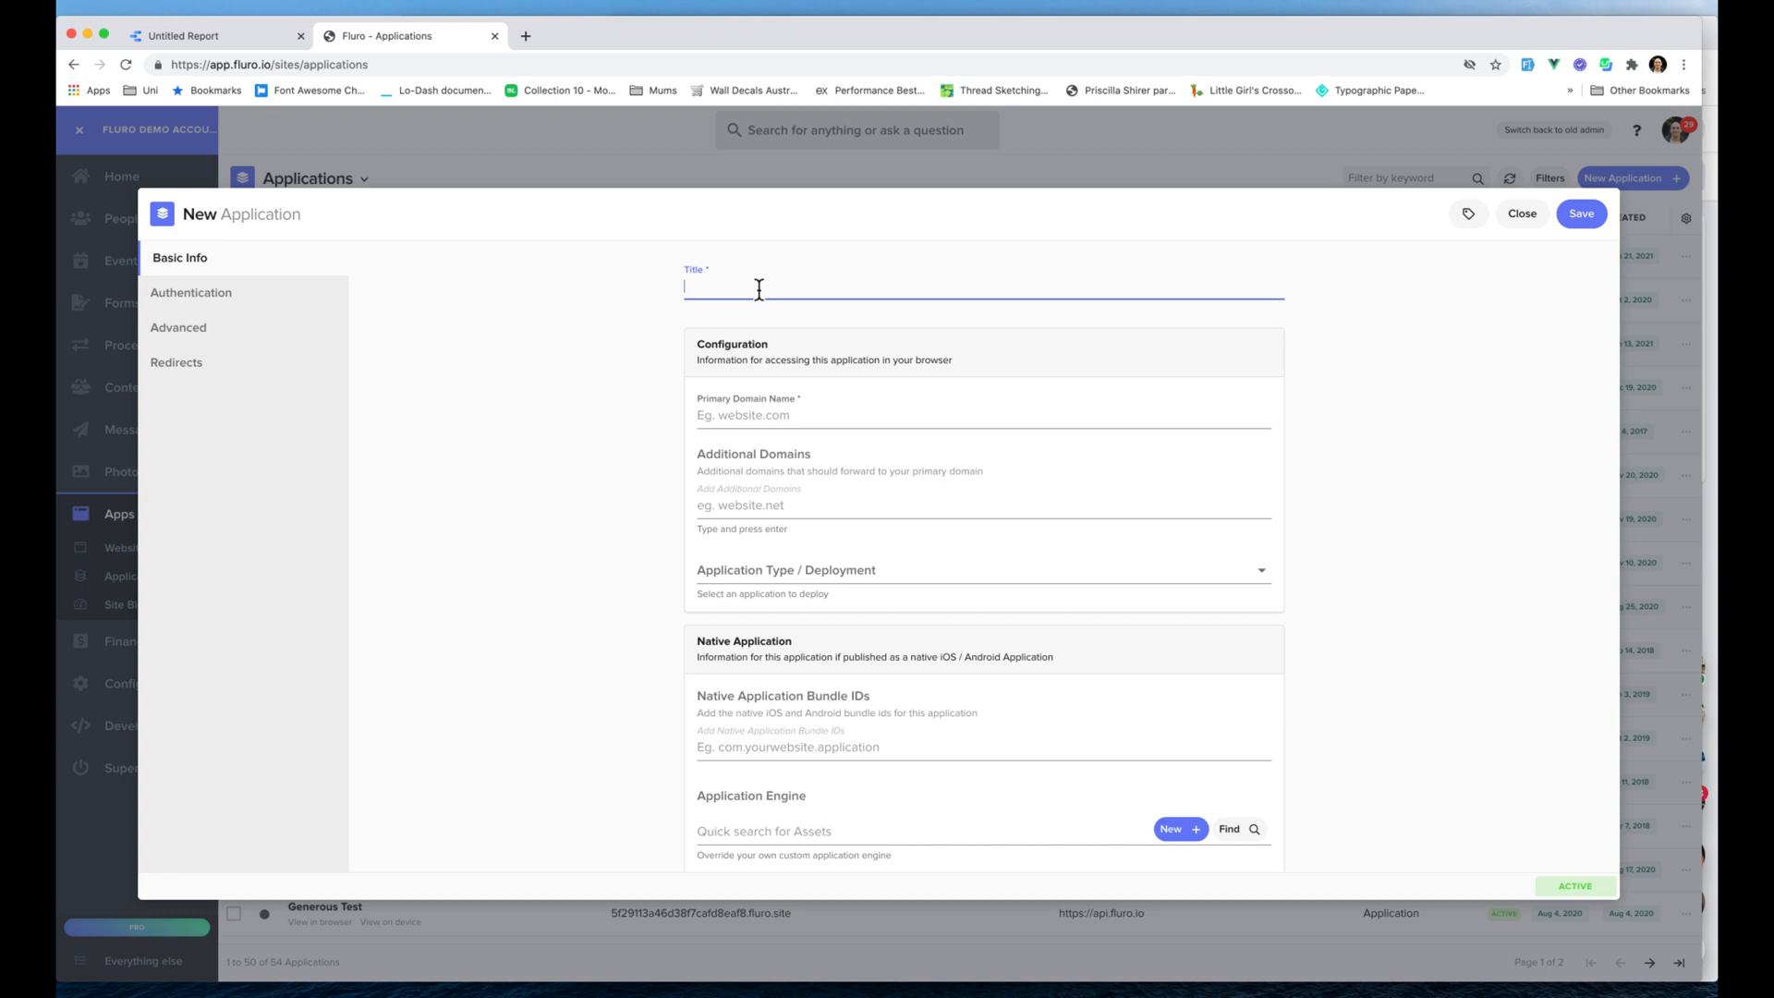
pyautogui.write('Google Data Studiuo')
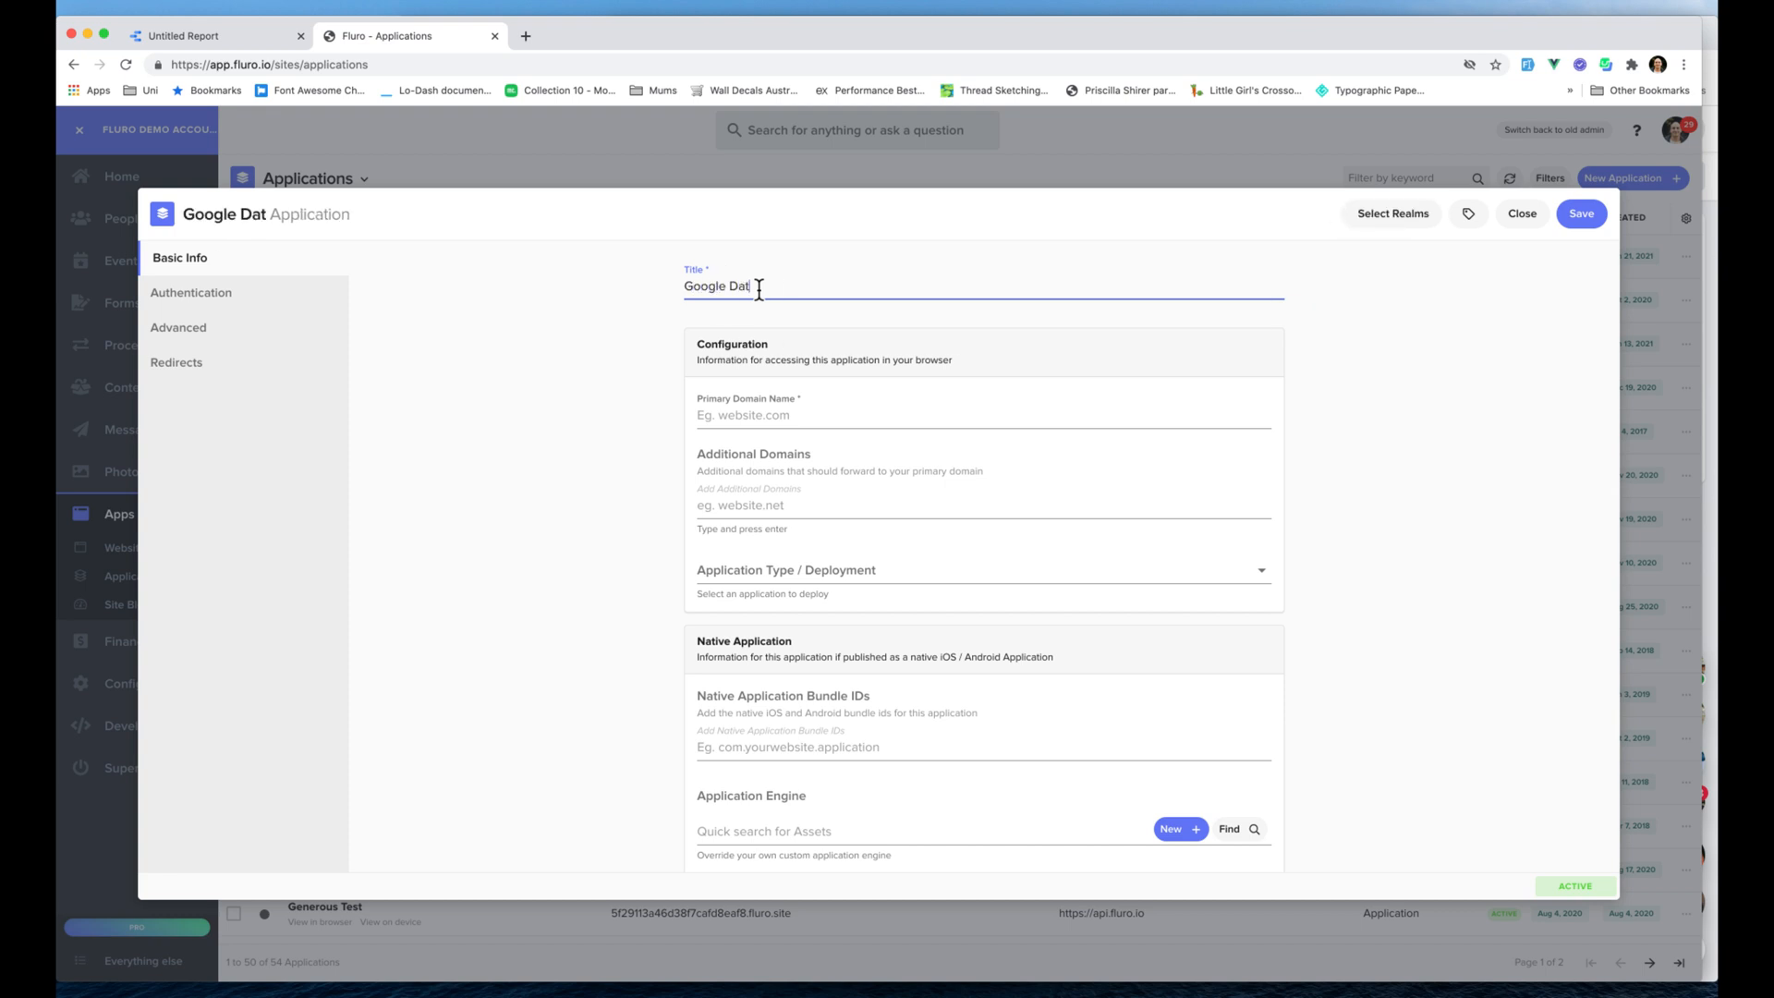
pyautogui.press('BackSpace')
pyautogui.press('BackSpace')
pyautogui.write('o Example')
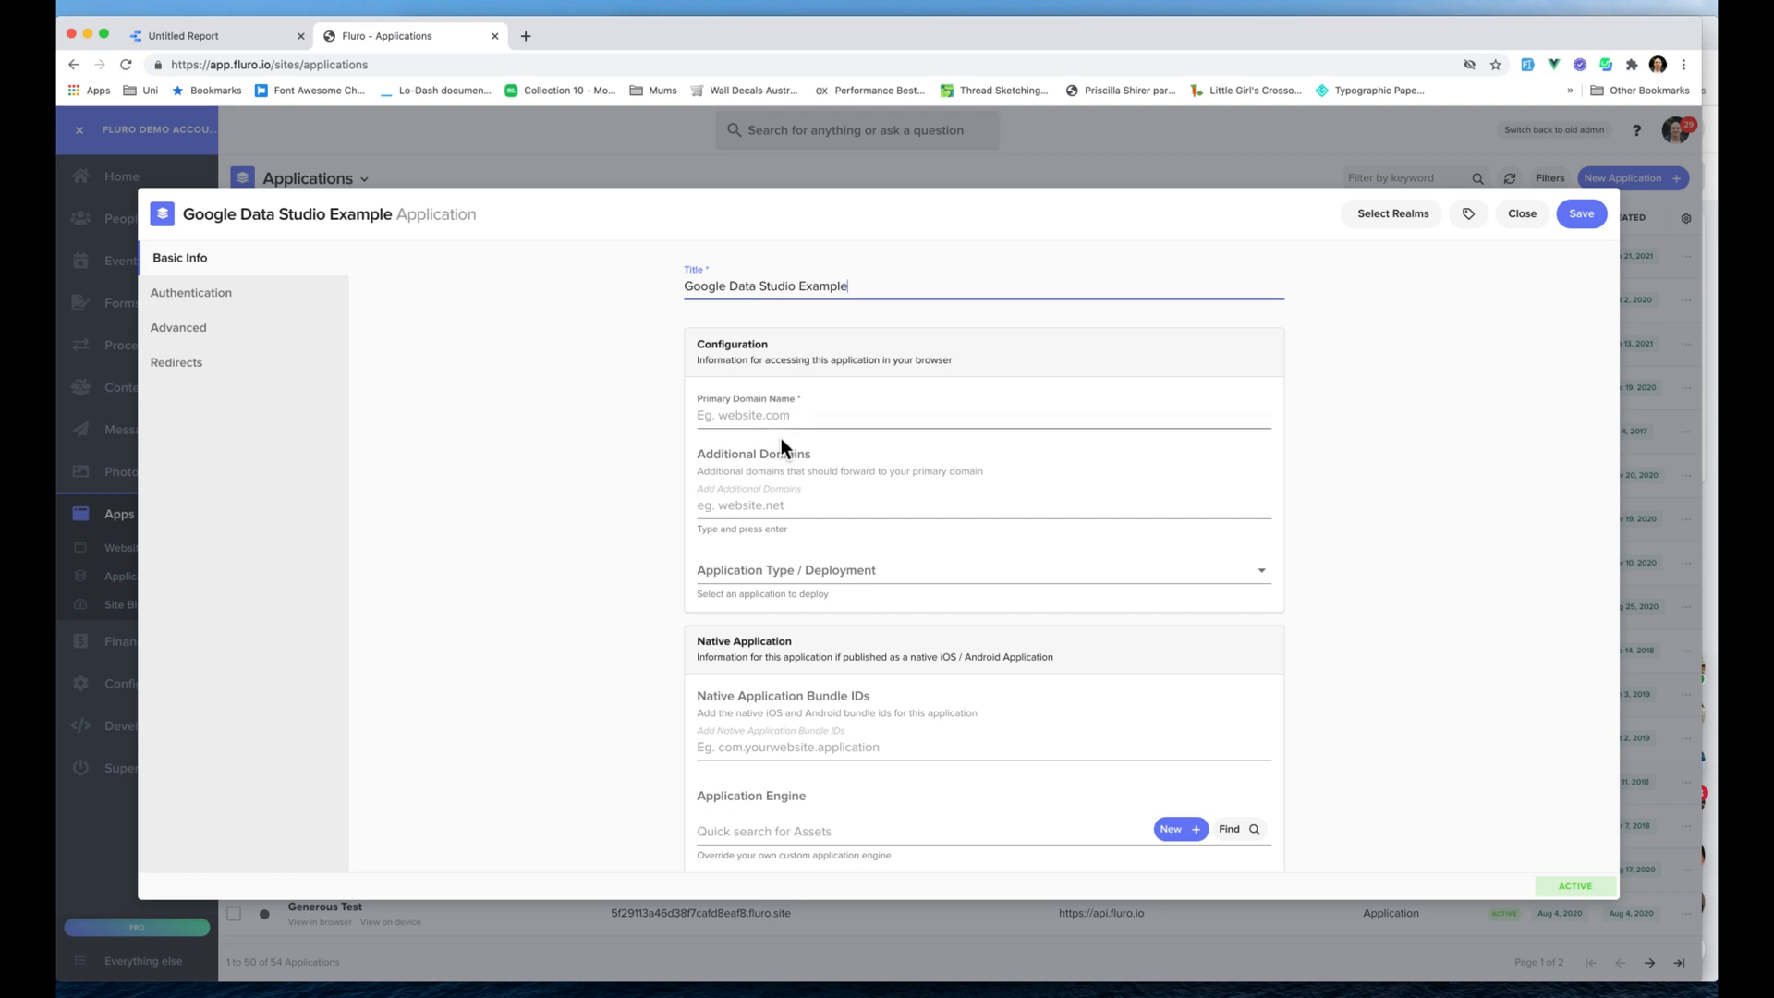
# - Set the application's authentication style to Standalone Application (Recommended)
pyautogui.click(238, 293)
pyautogui.click(813, 286)
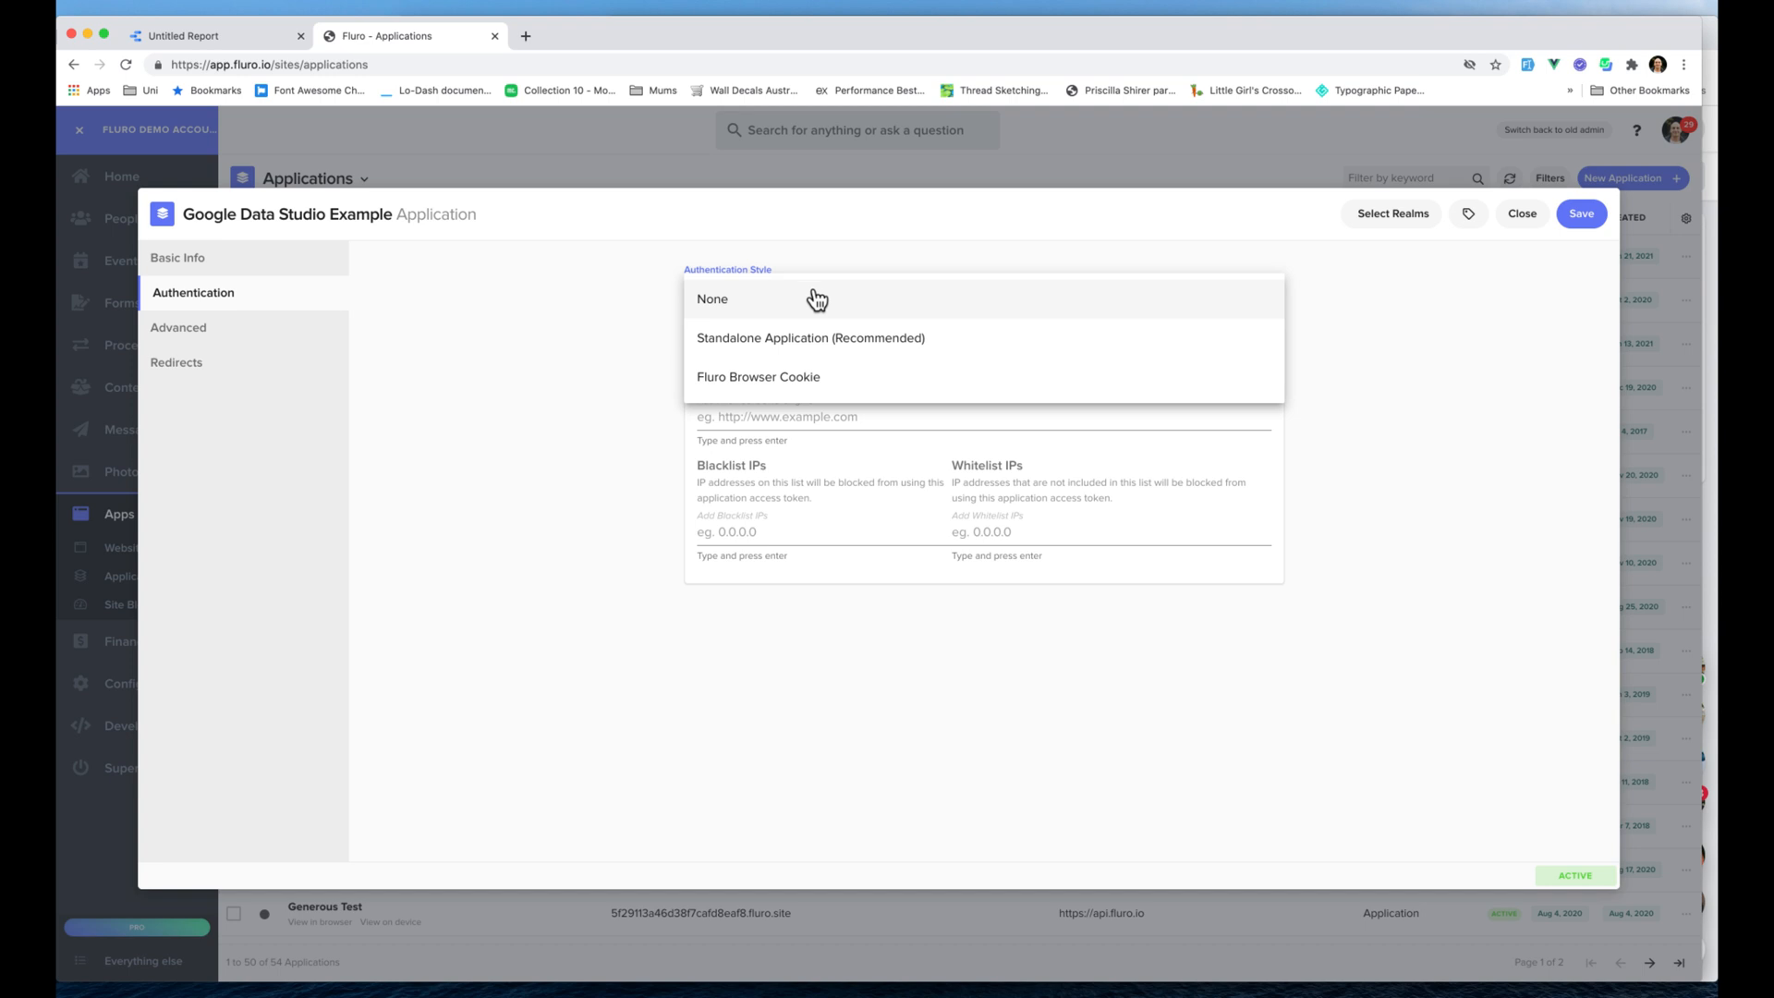
pyautogui.click(827, 342)
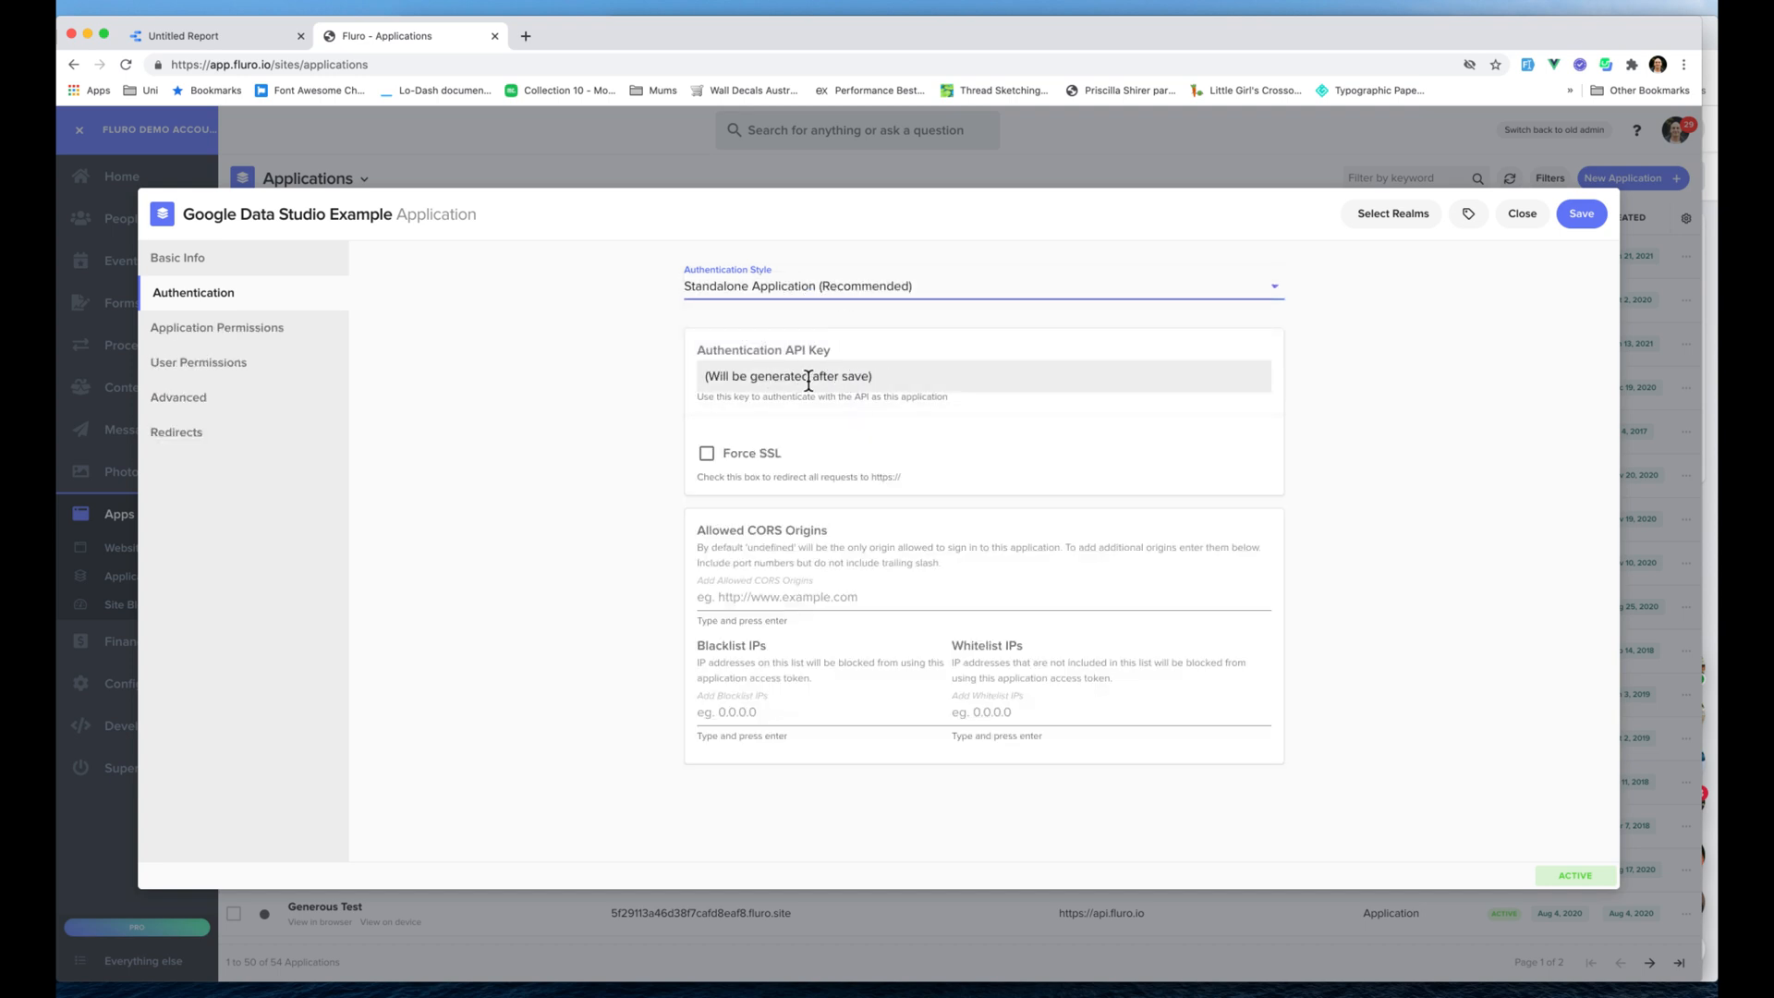
# - Choose the View Only Access role for the application's own permissions
pyautogui.click(269, 331)
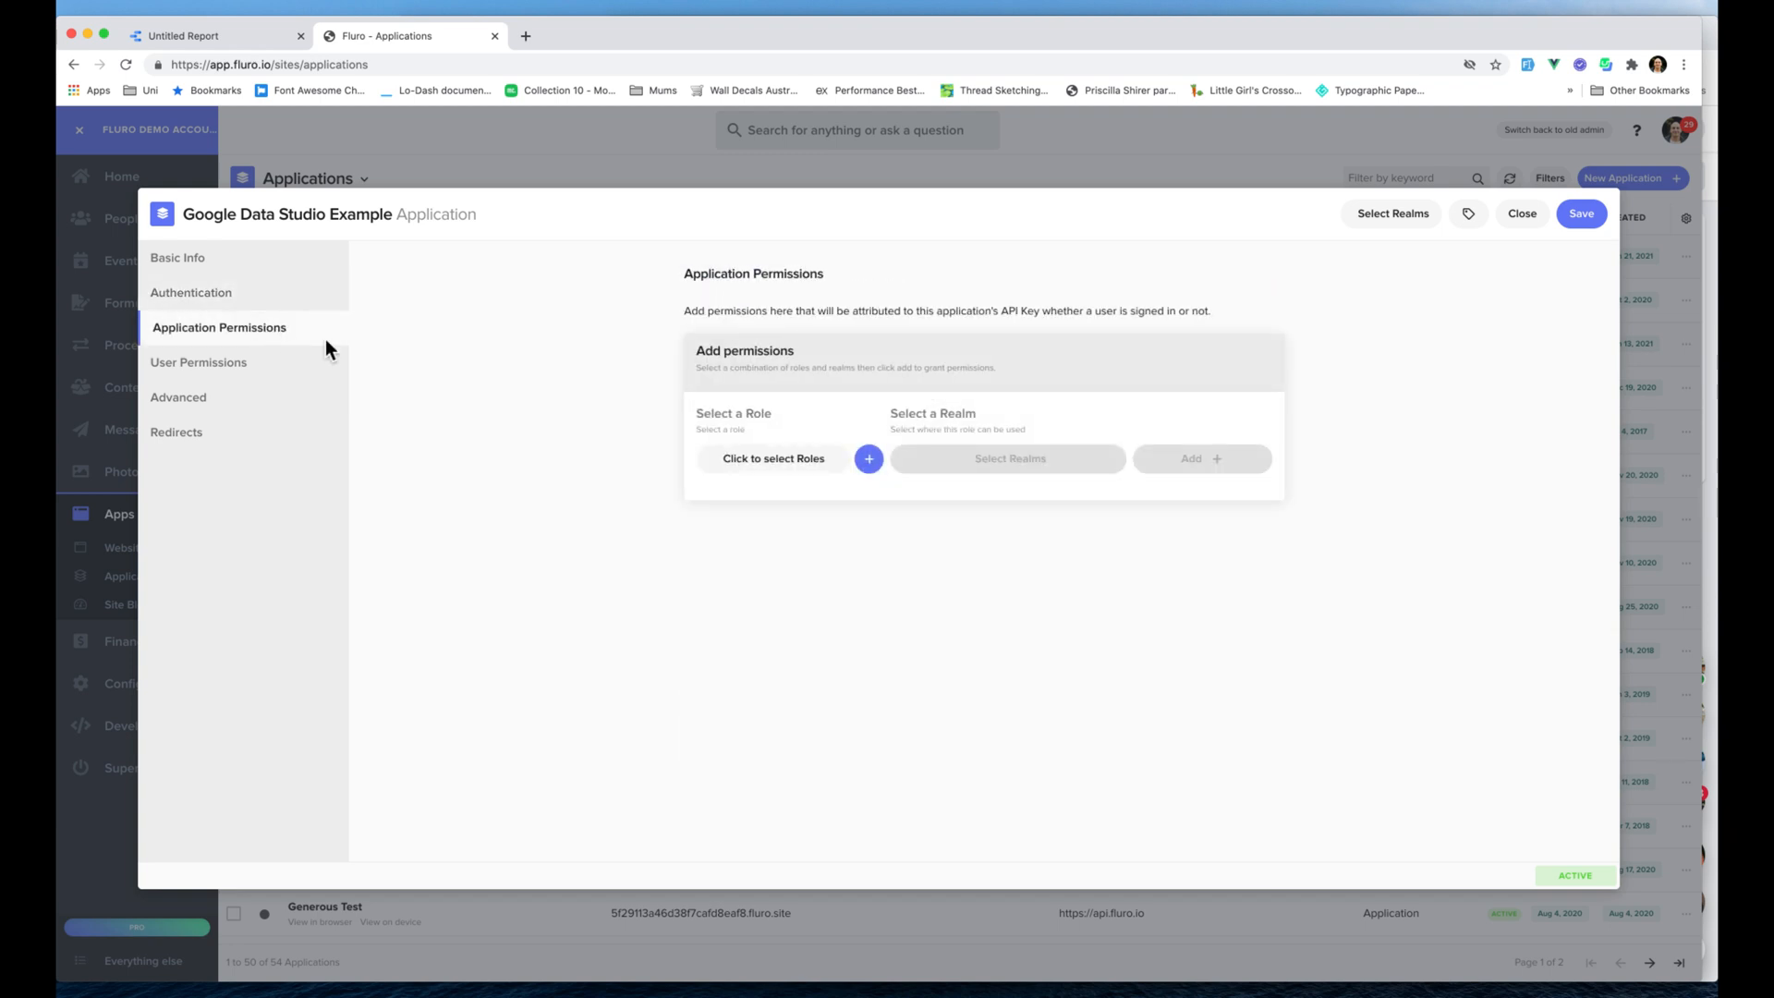
pyautogui.click(785, 457)
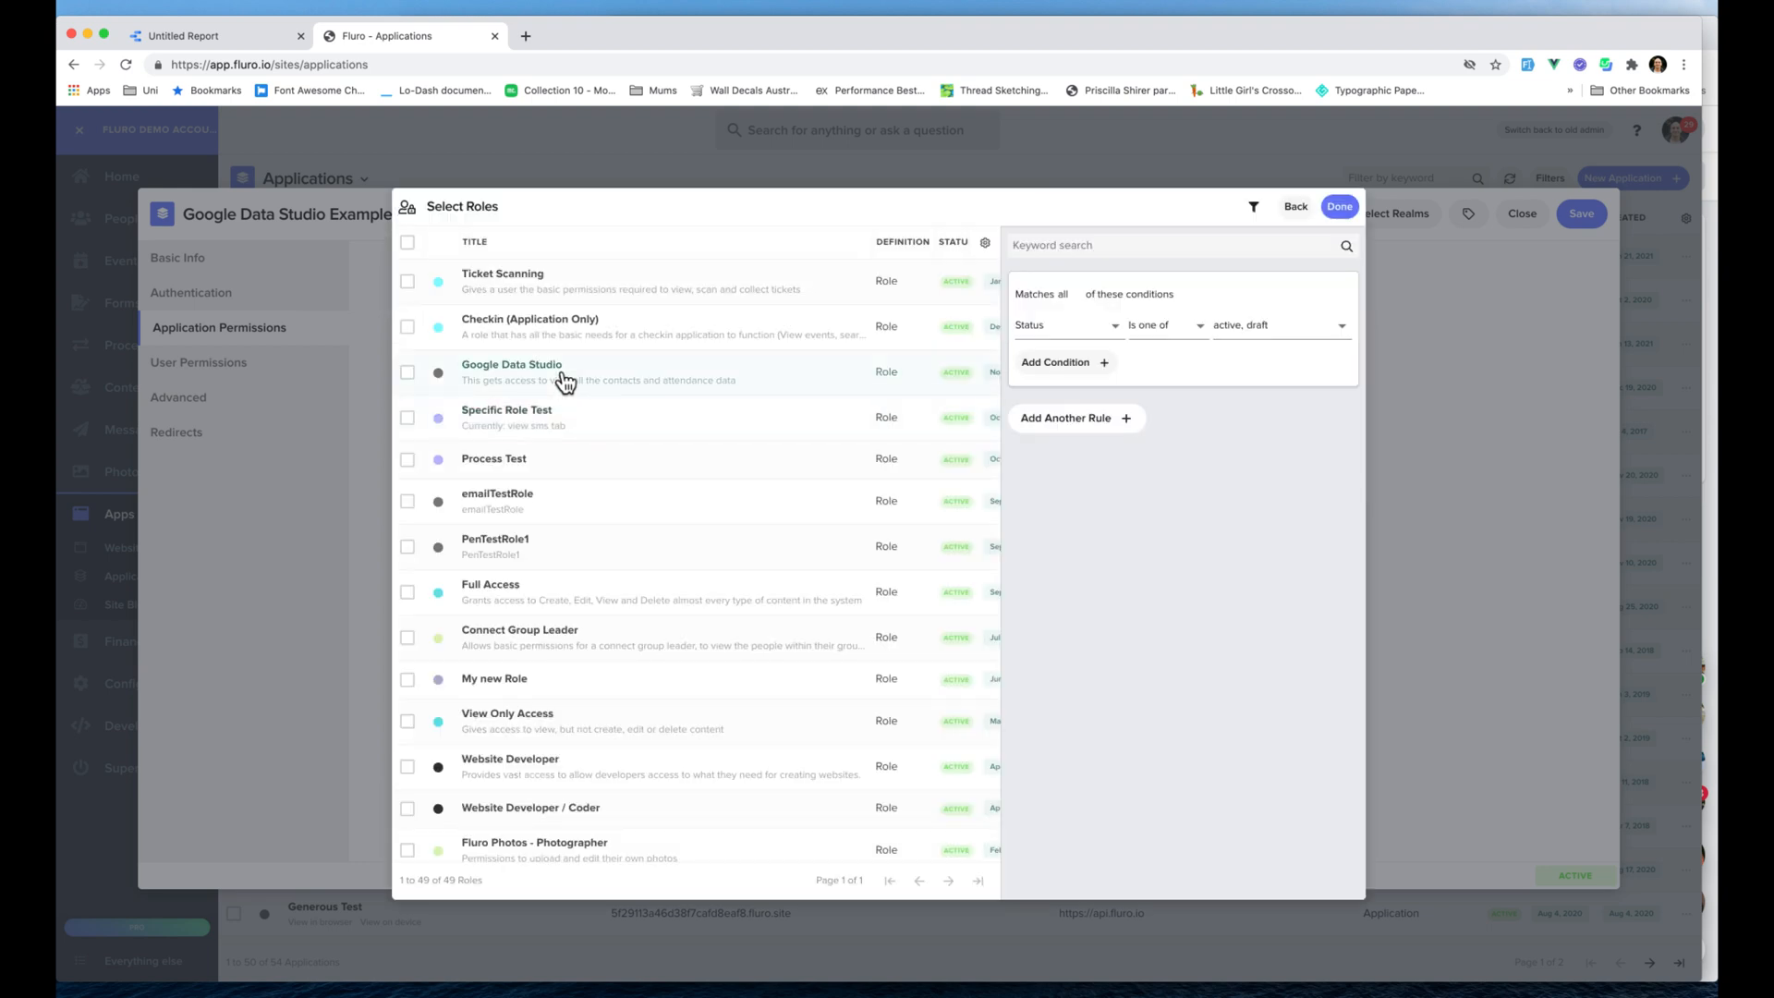
pyautogui.scroll(-1, 582, 647)
pyautogui.click(567, 663)
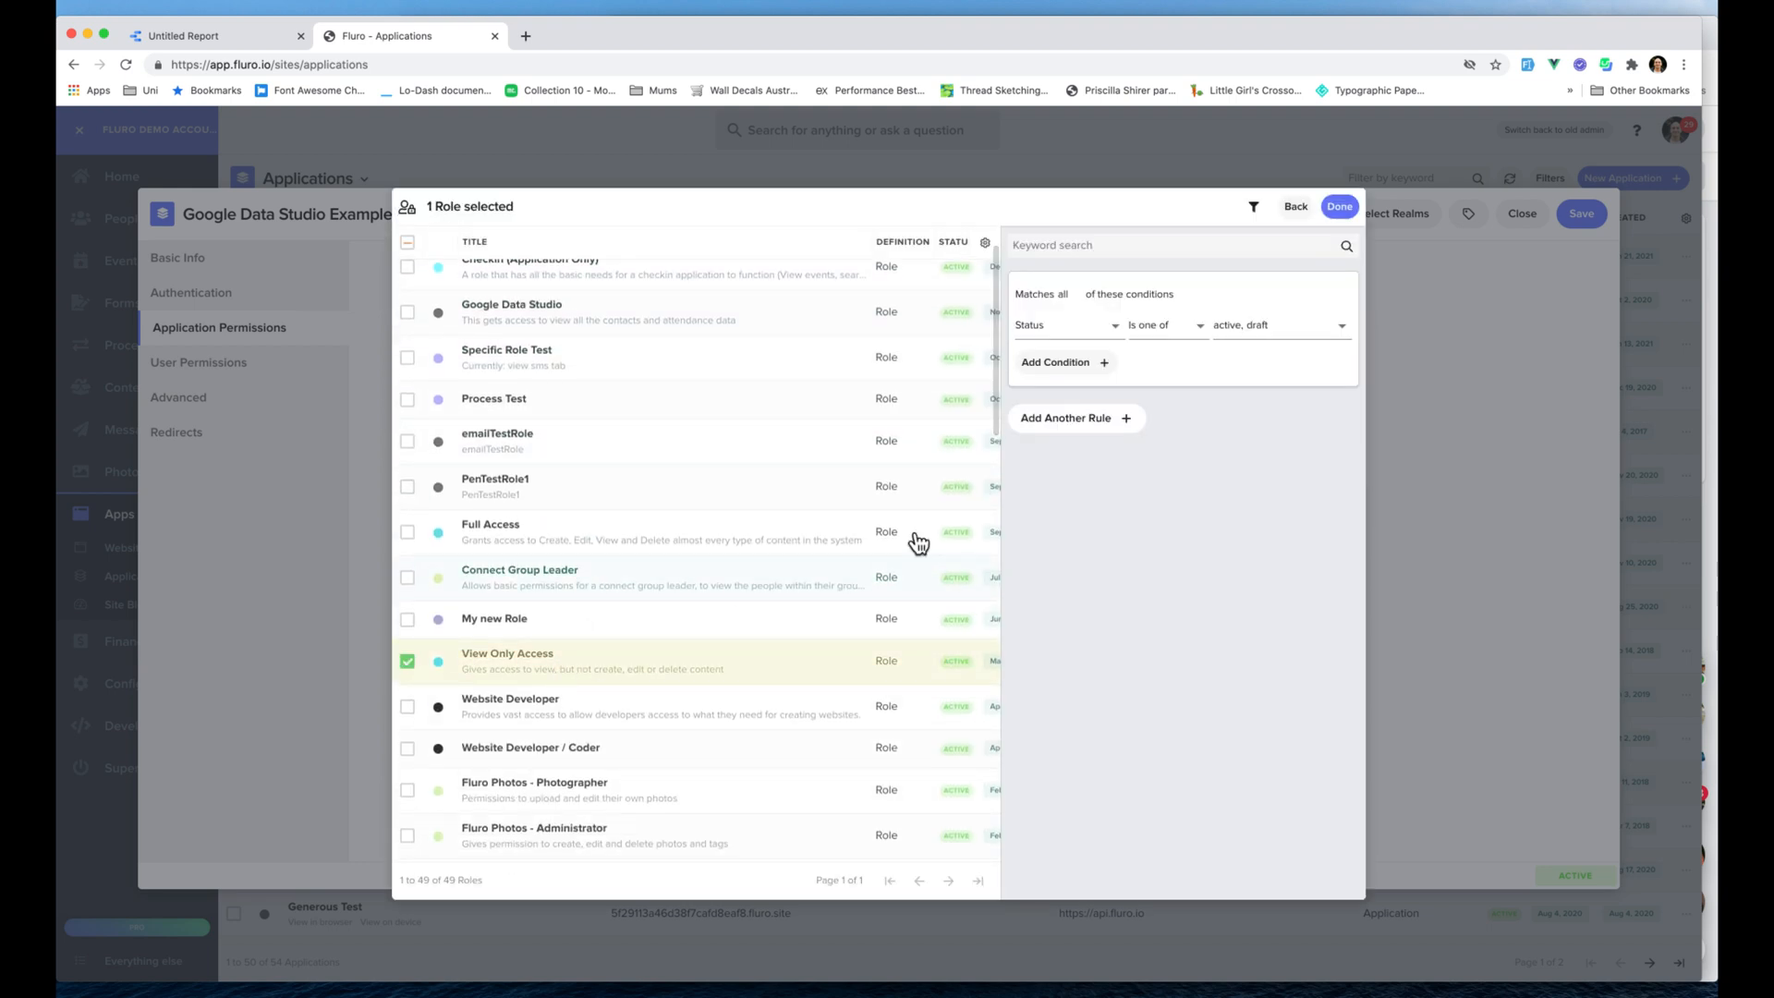
pyautogui.click(1340, 206)
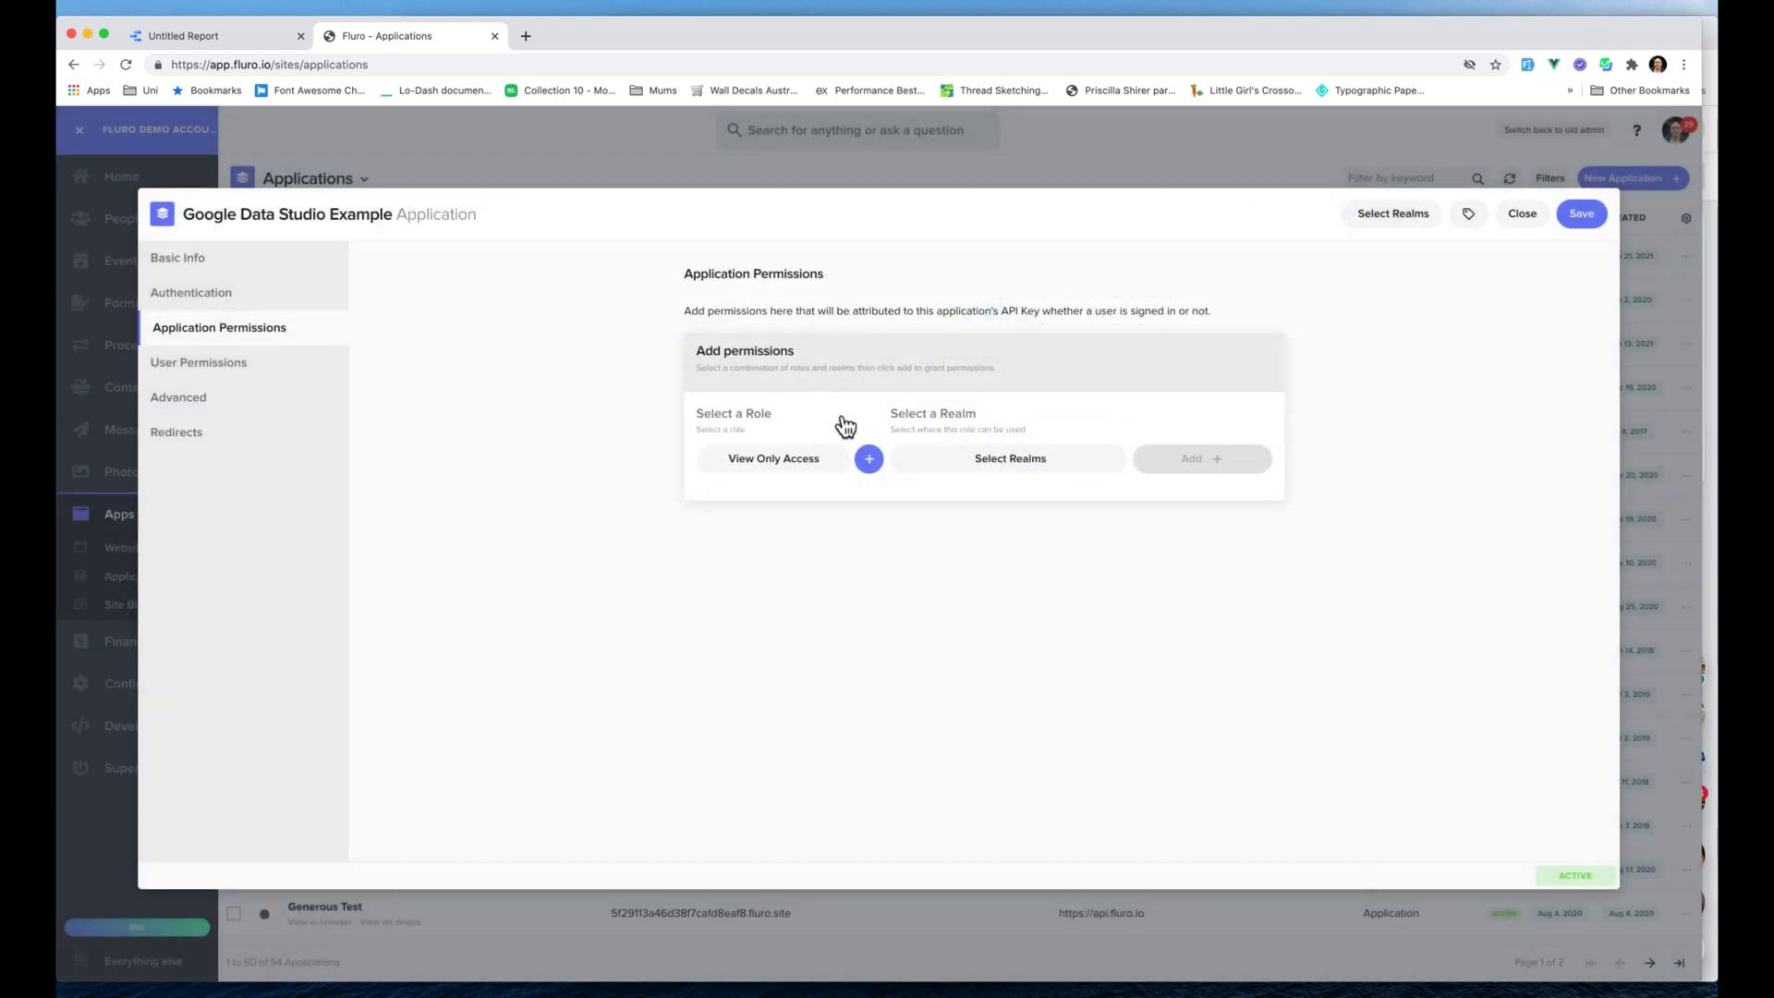
# - Select the realms Top Level, Admin, 8am service, Church 2, Church 5 and DEV for the role and add the permission
pyautogui.click(989, 459)
pyautogui.scroll(-15, 826, 294)
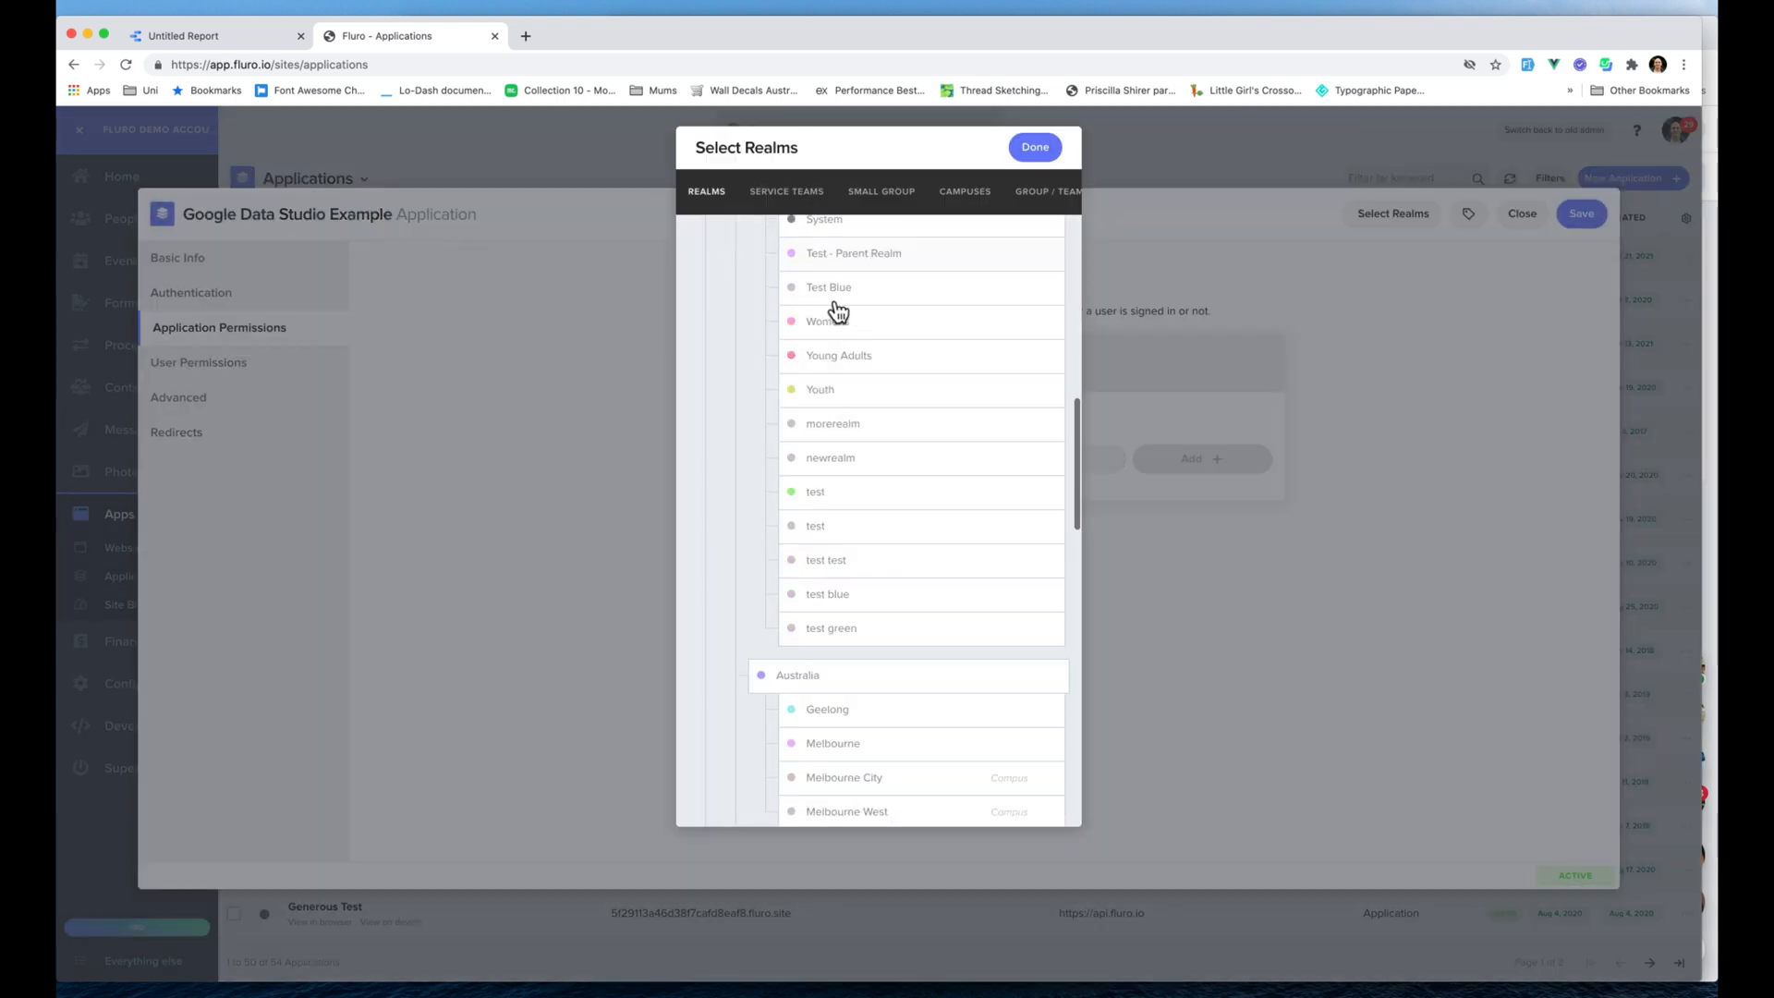
pyautogui.click(893, 458)
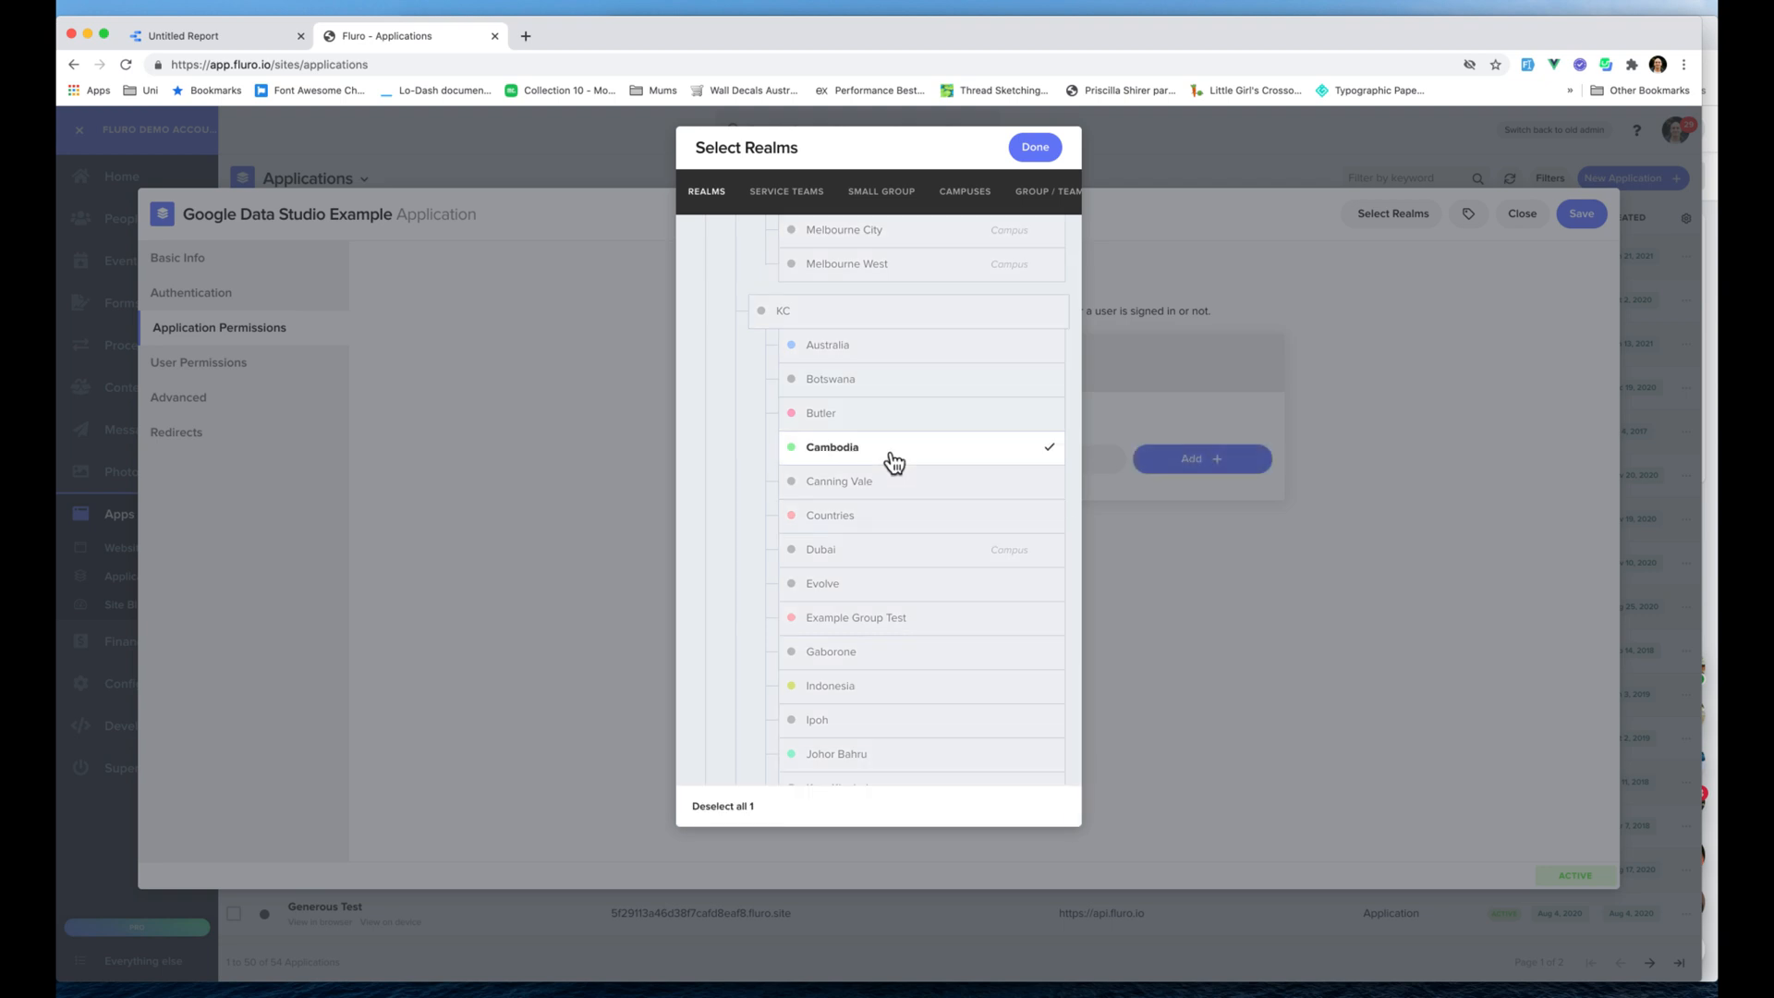
pyautogui.scroll(15, 832, 348)
pyautogui.click(793, 265)
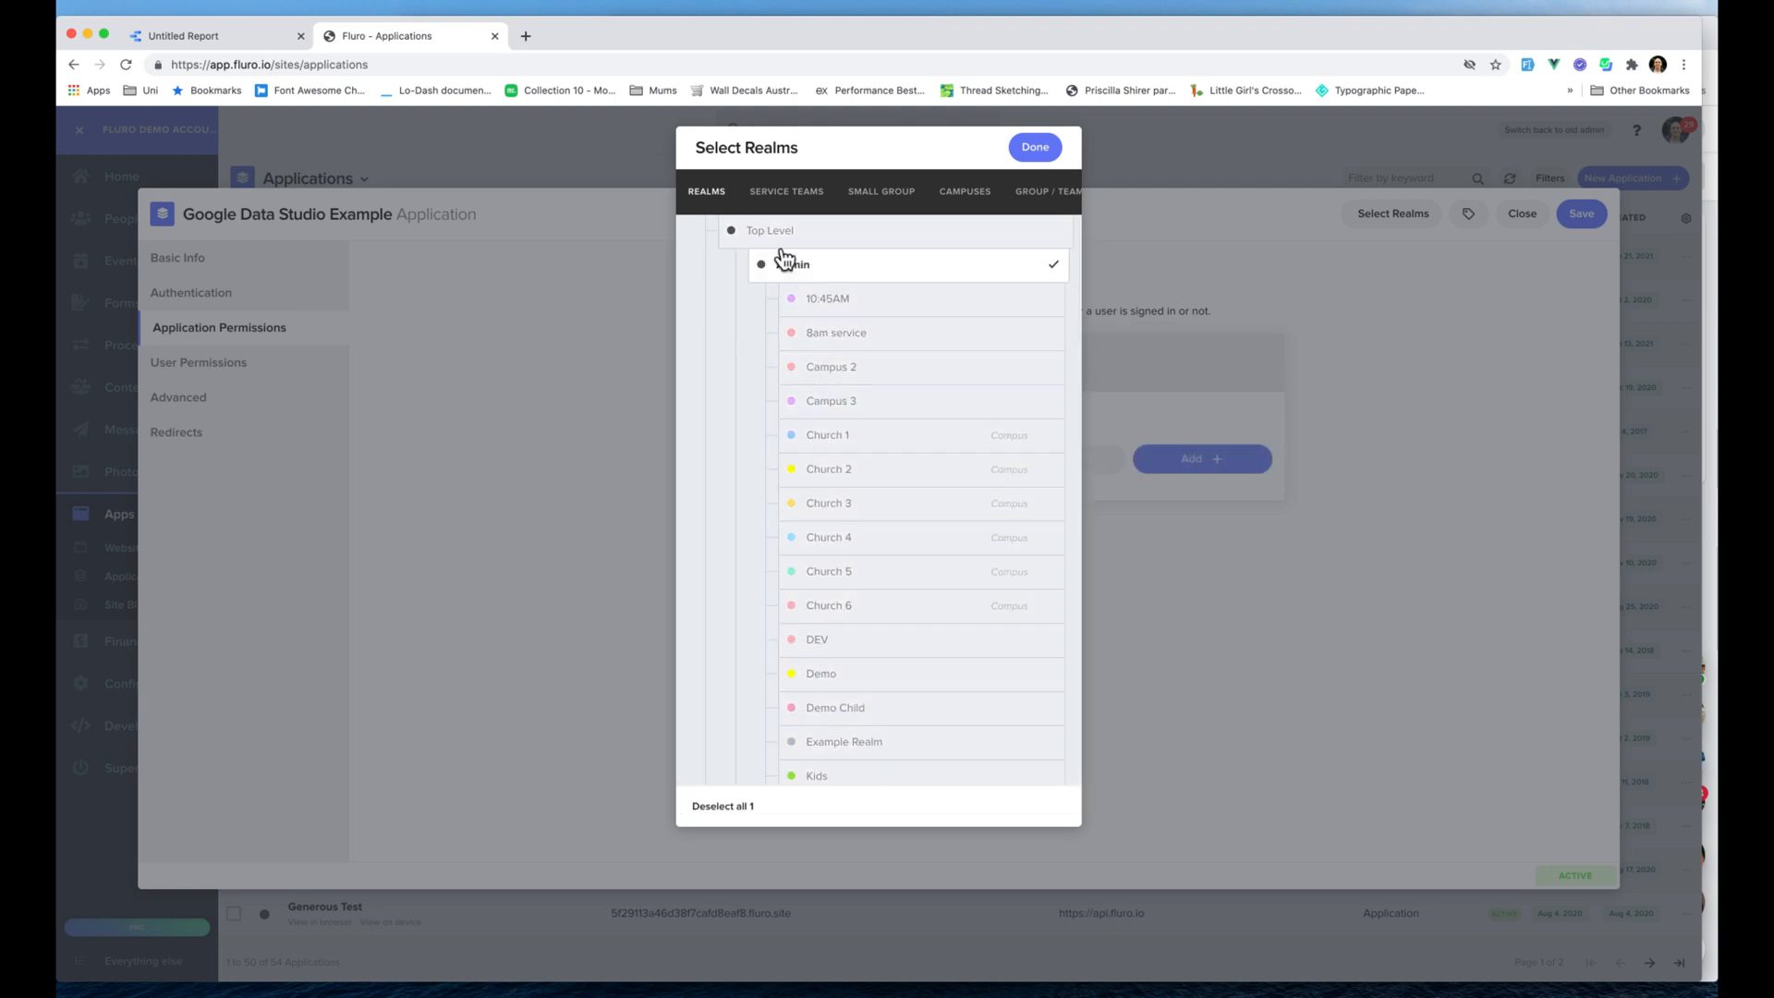
pyautogui.click(942, 331)
pyautogui.click(947, 468)
pyautogui.click(954, 572)
pyautogui.click(944, 647)
pyautogui.scroll(-1, 935, 513)
pyautogui.scroll(-15, 935, 513)
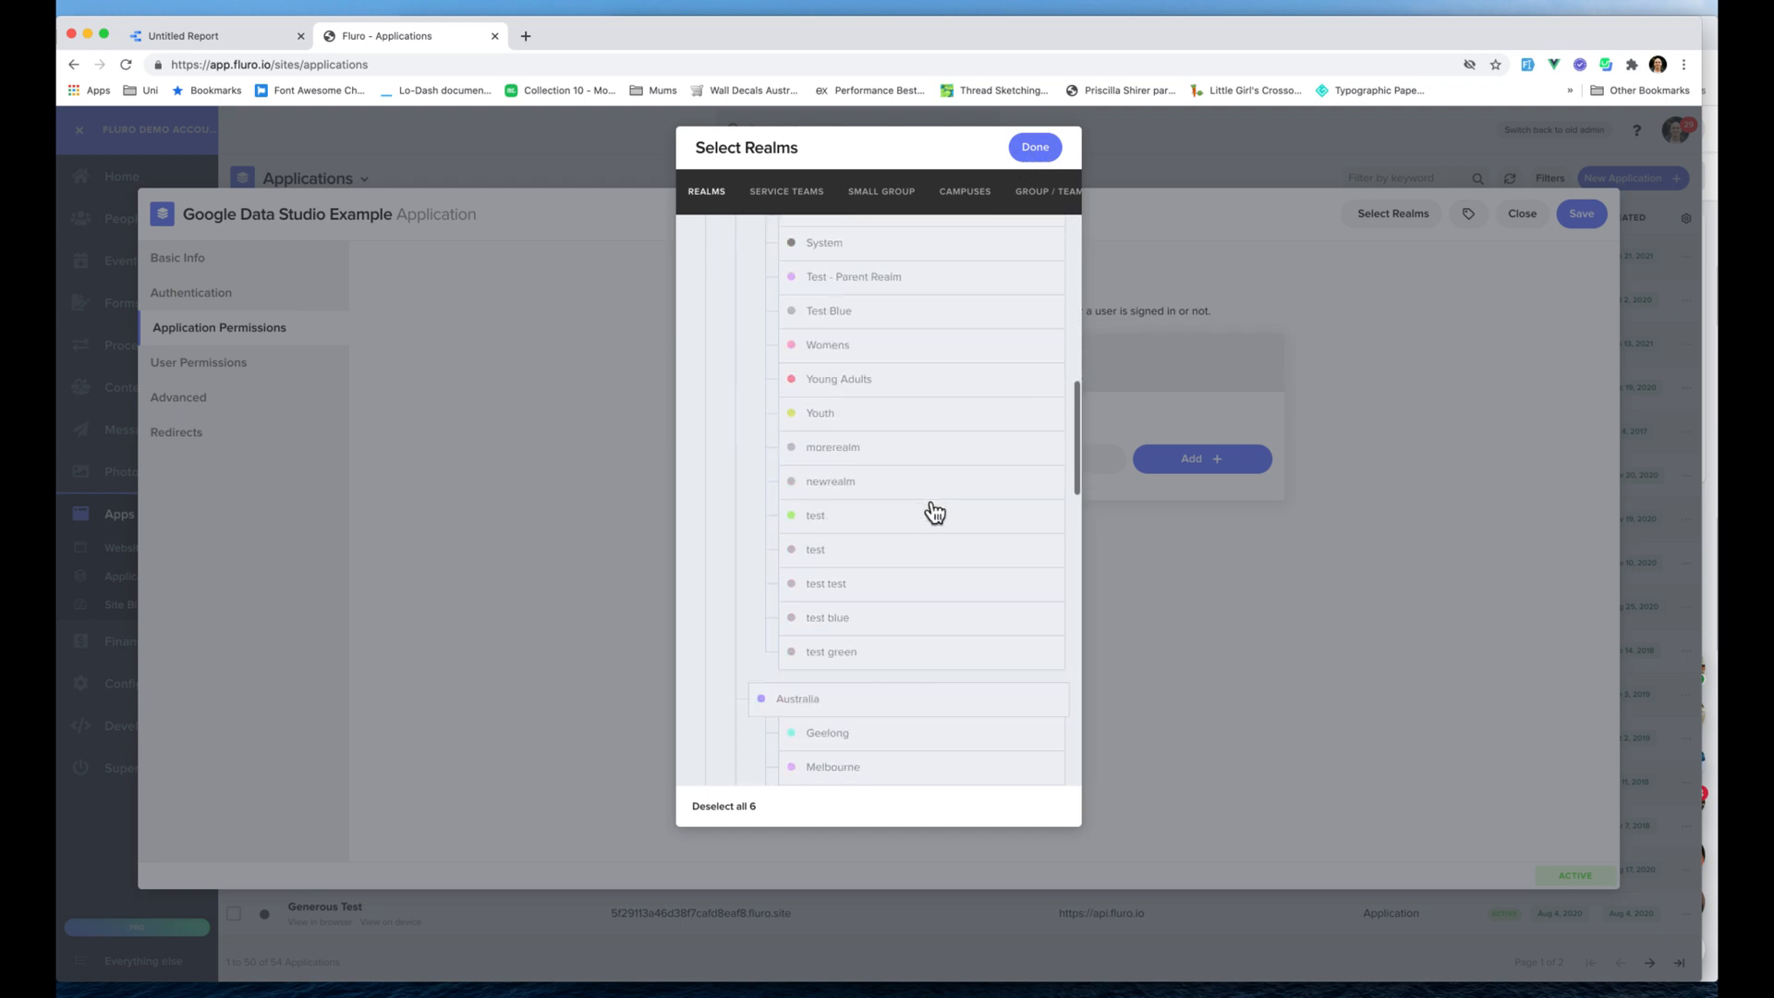
pyautogui.scroll(12, 935, 513)
pyautogui.scroll(5, 936, 513)
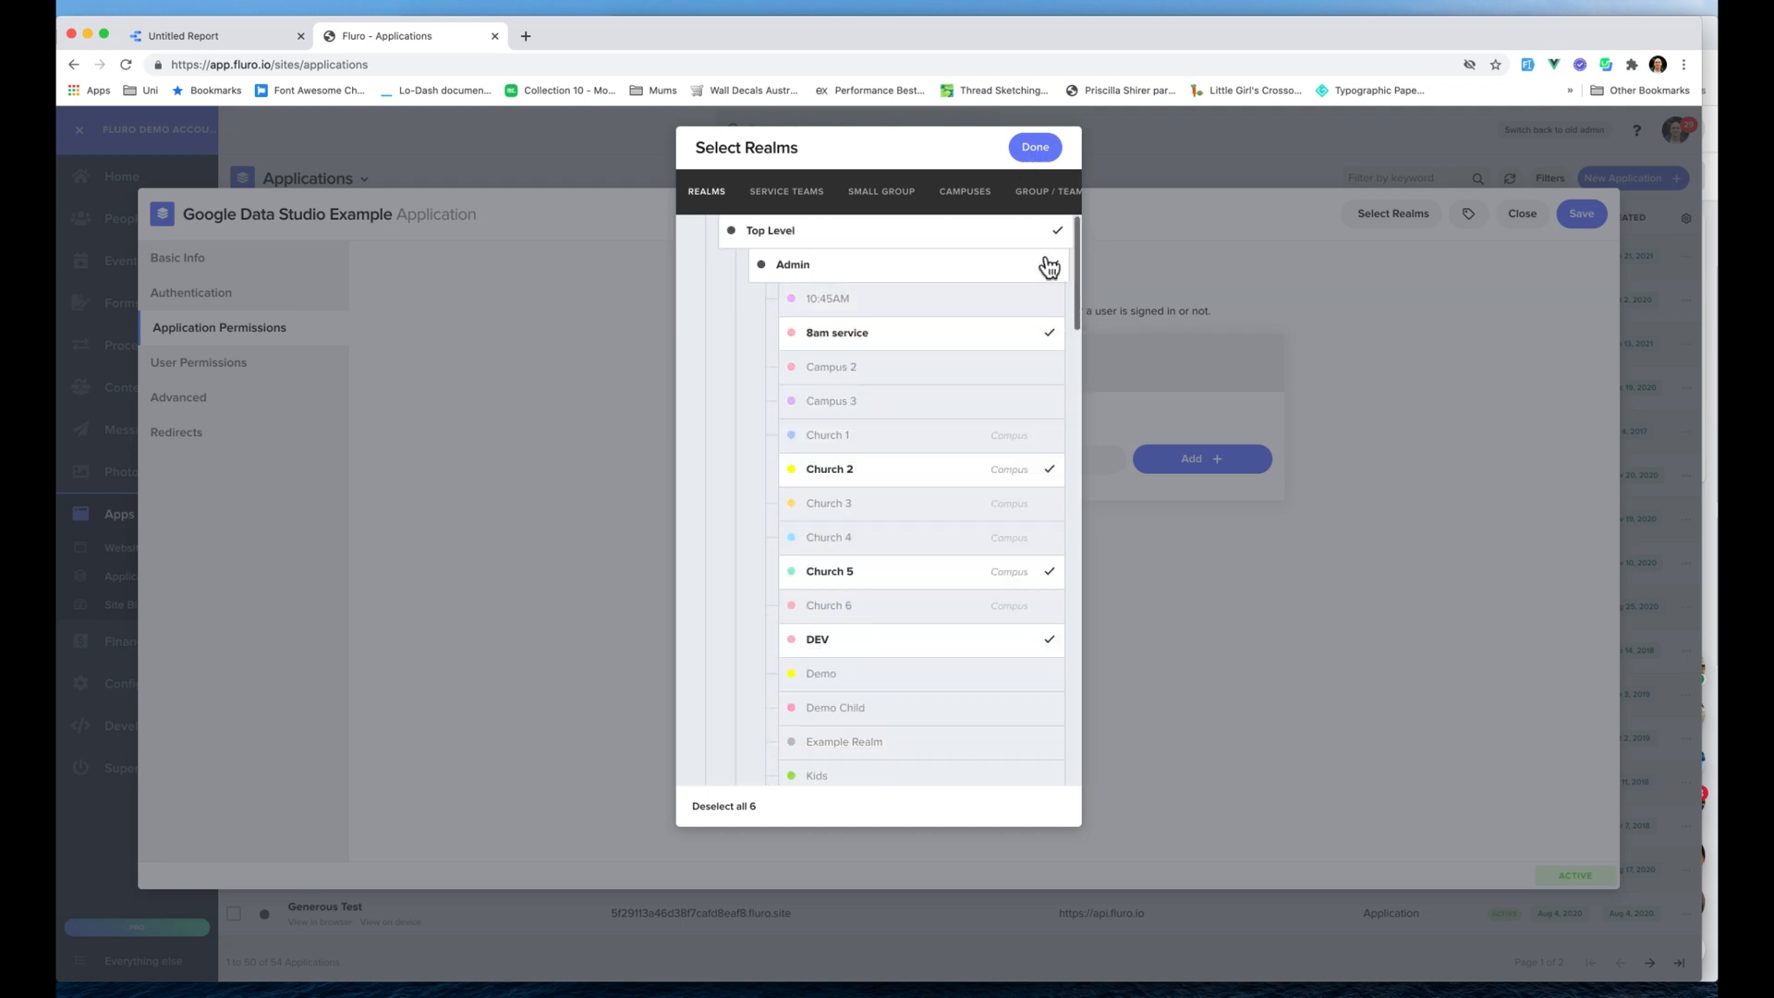
pyautogui.click(1035, 146)
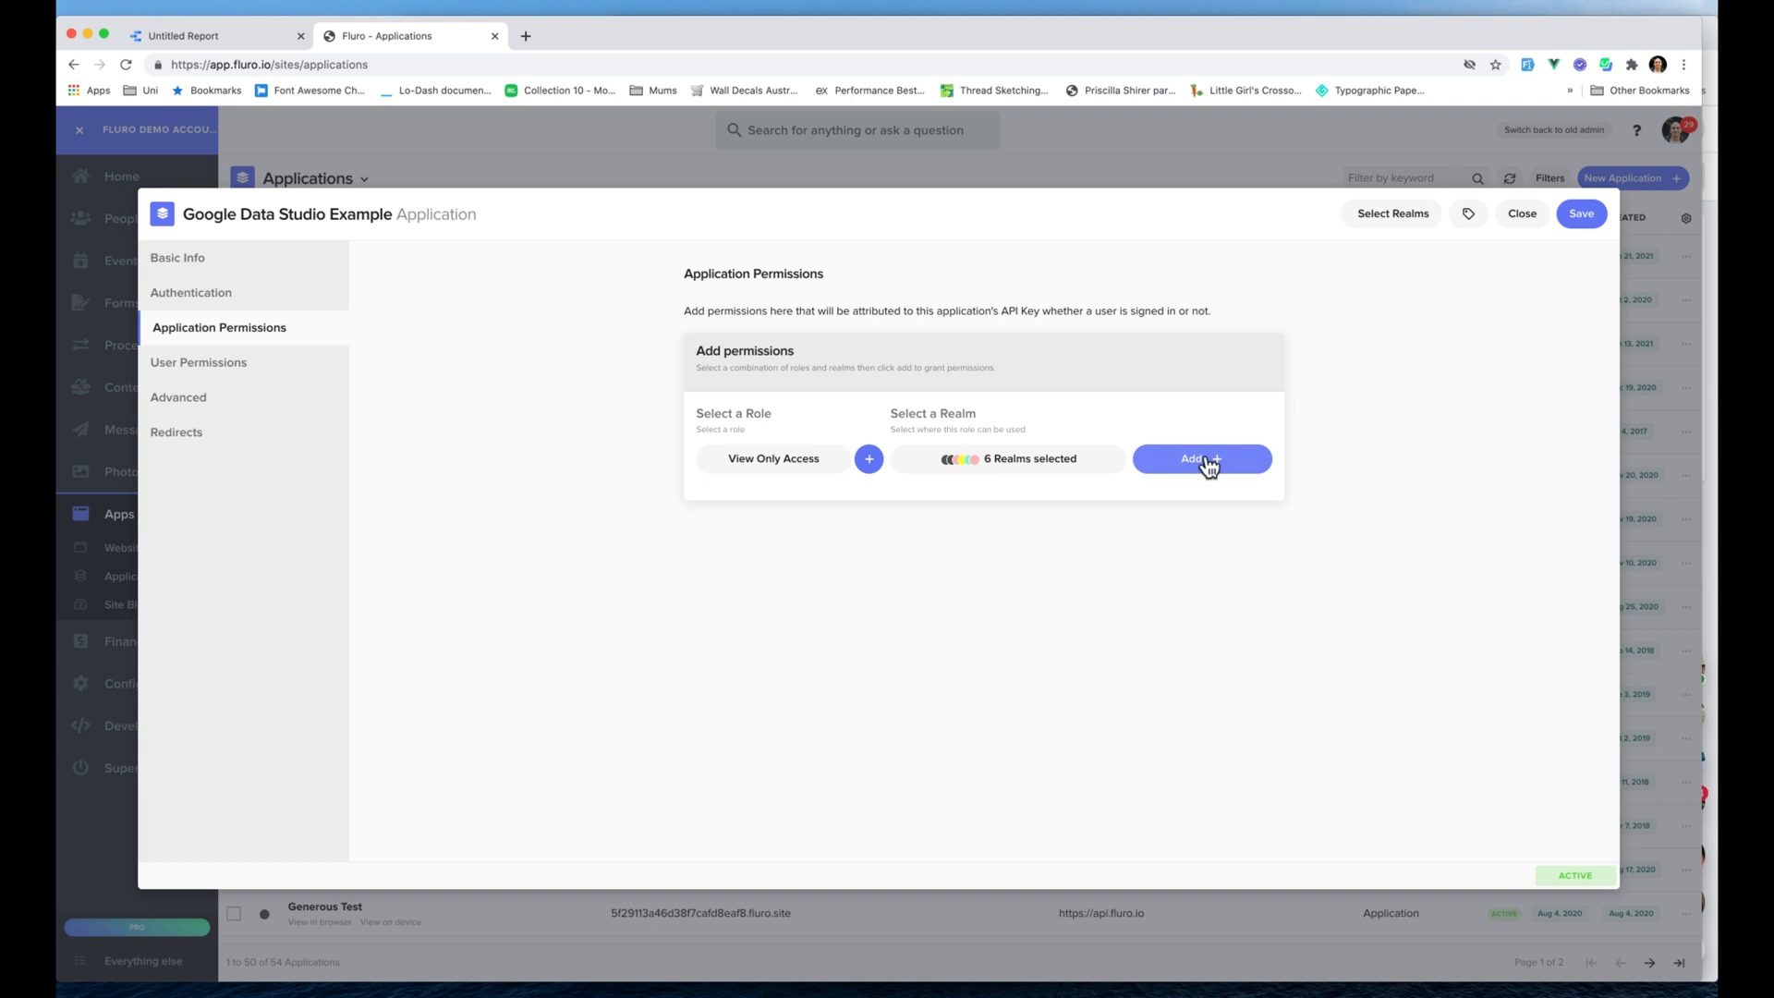
pyautogui.click(1206, 456)
# - Assign the application itself to the Admin realm and save it
pyautogui.click(1387, 220)
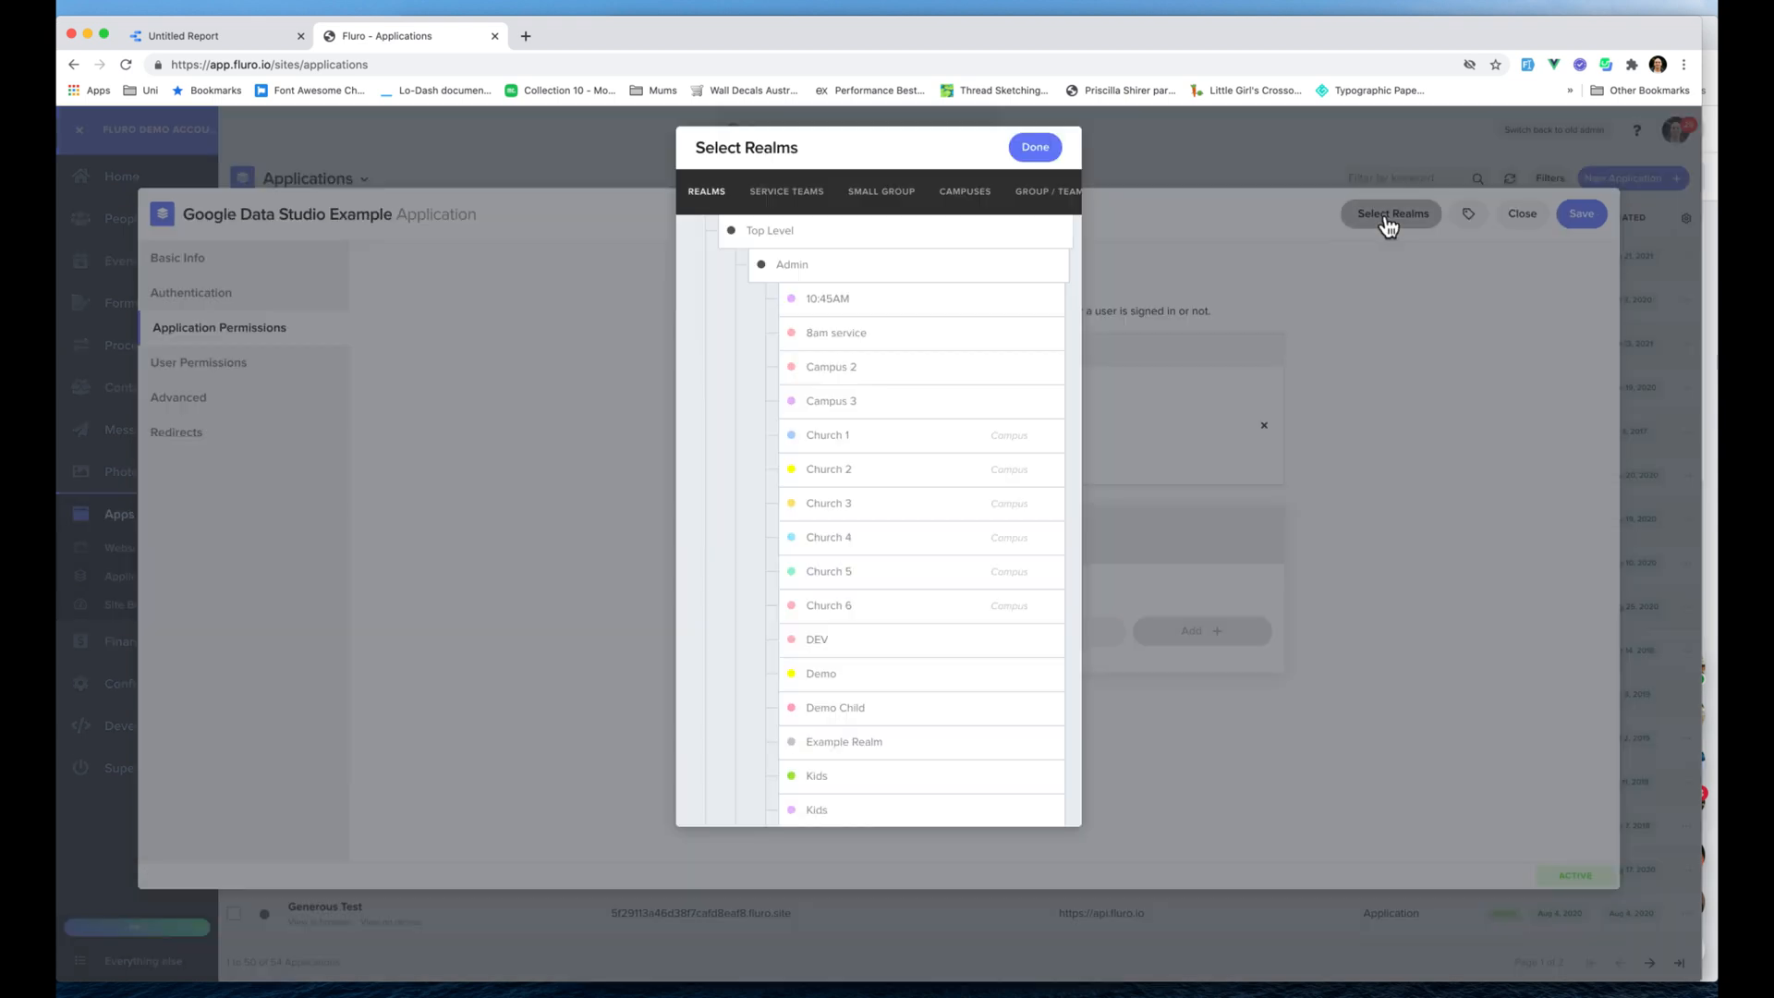
pyautogui.click(846, 268)
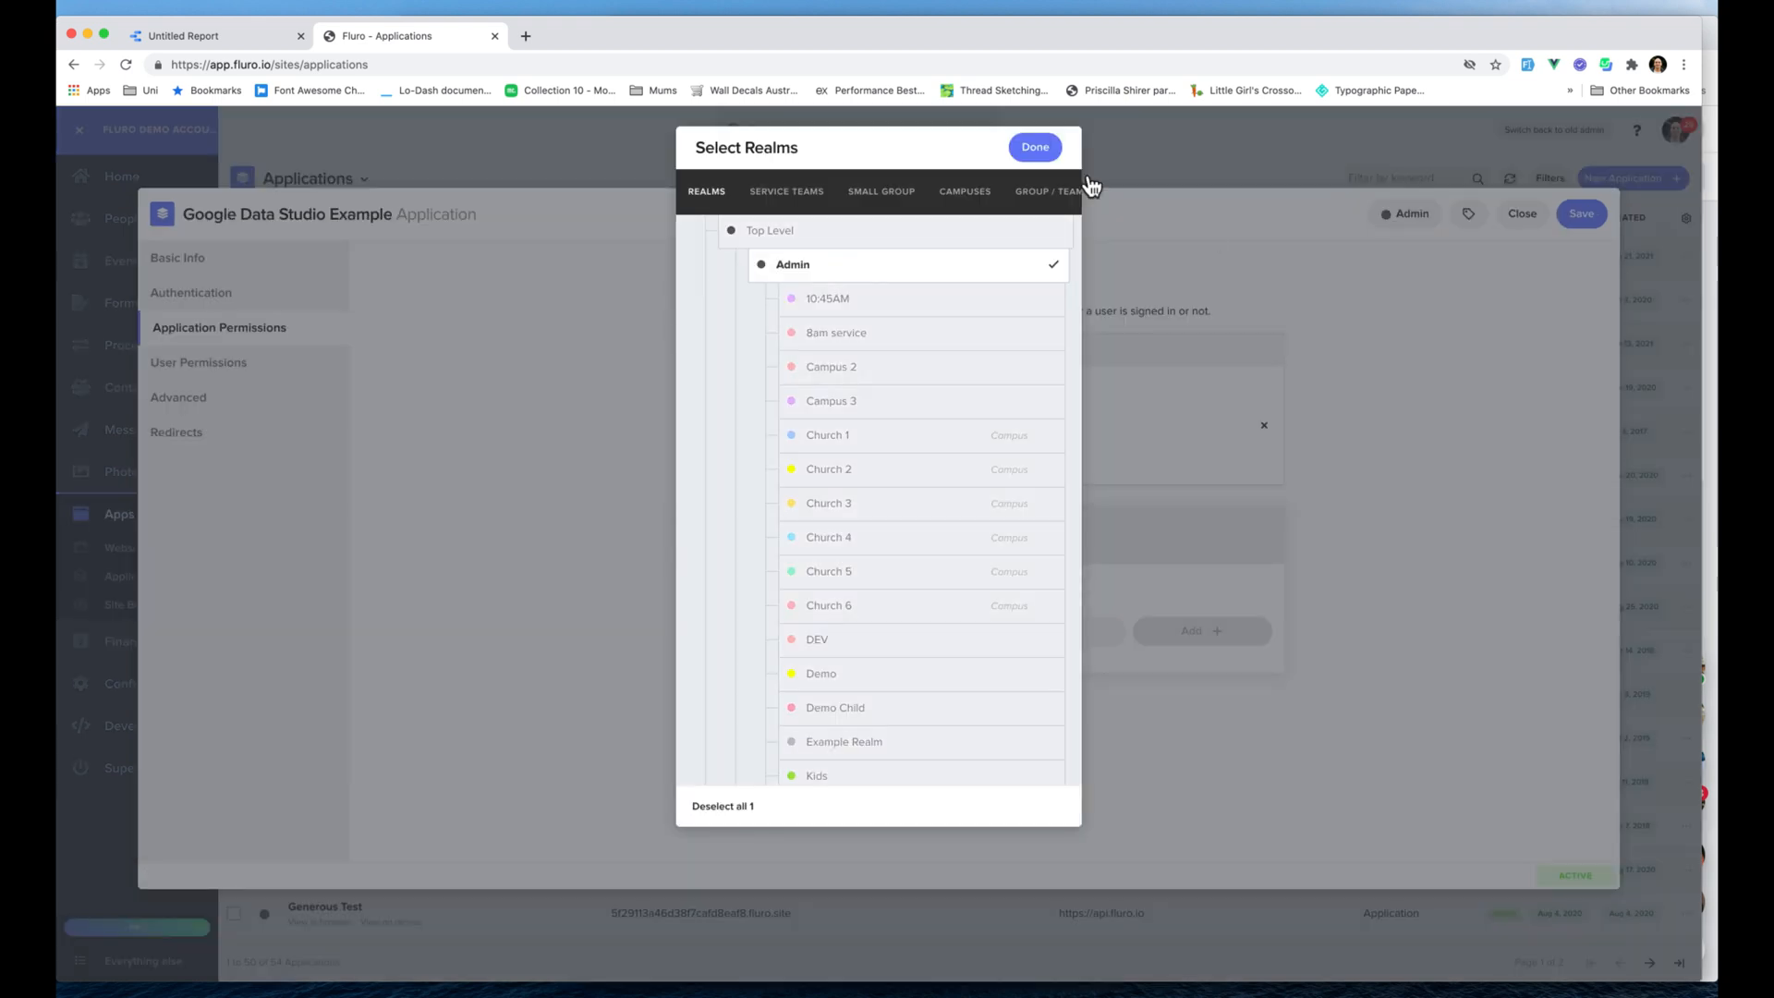
pyautogui.click(1035, 147)
pyautogui.click(1579, 211)
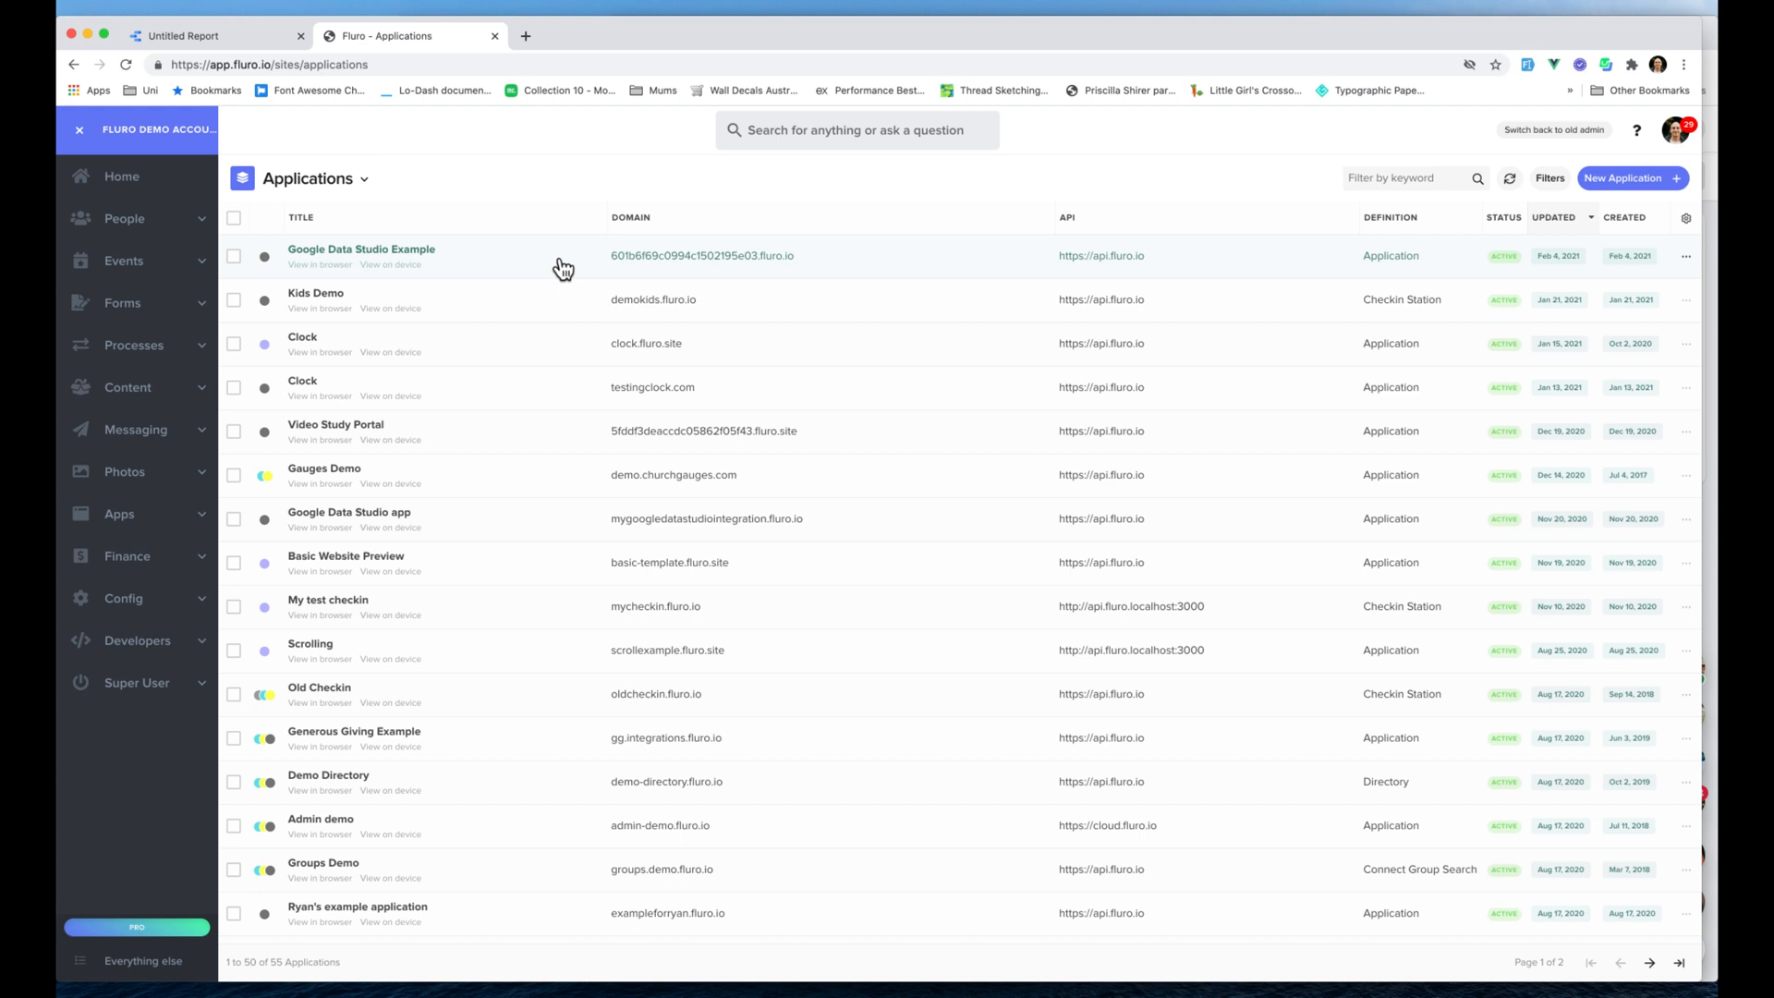
# - Open the saved Google Data Studio Example application and copy the API key from its authentication settings
pyautogui.click(554, 262)
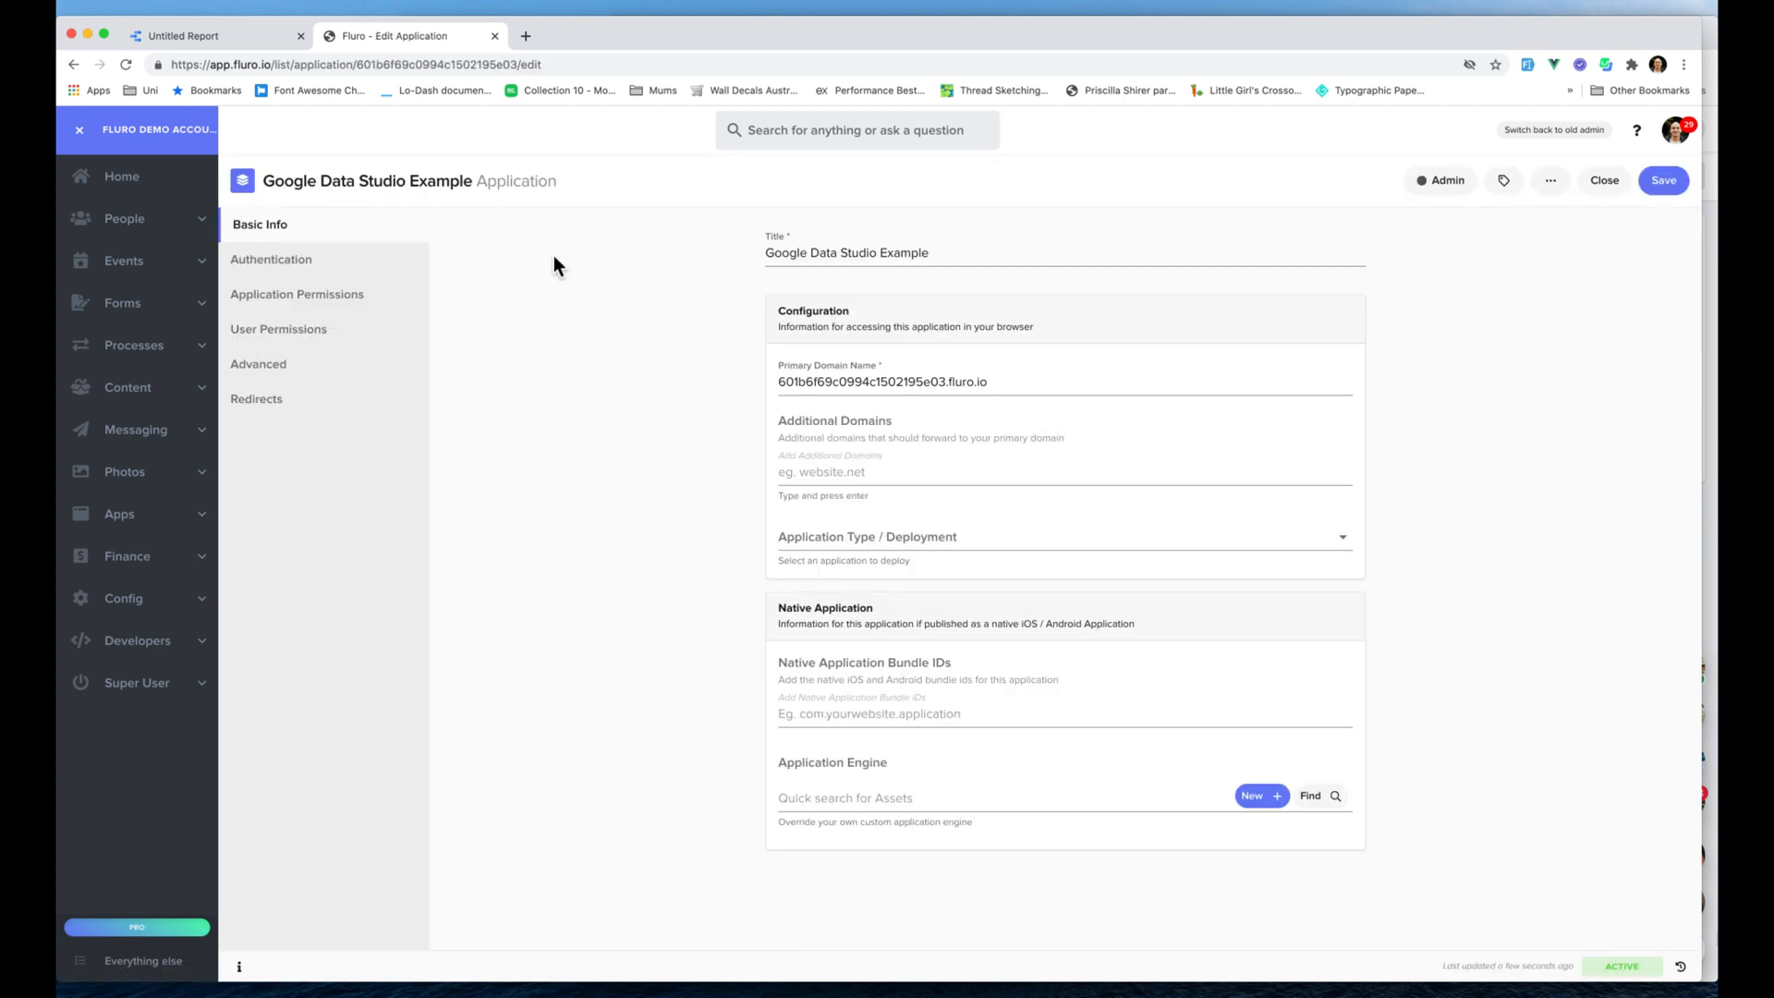
pyautogui.click(287, 259)
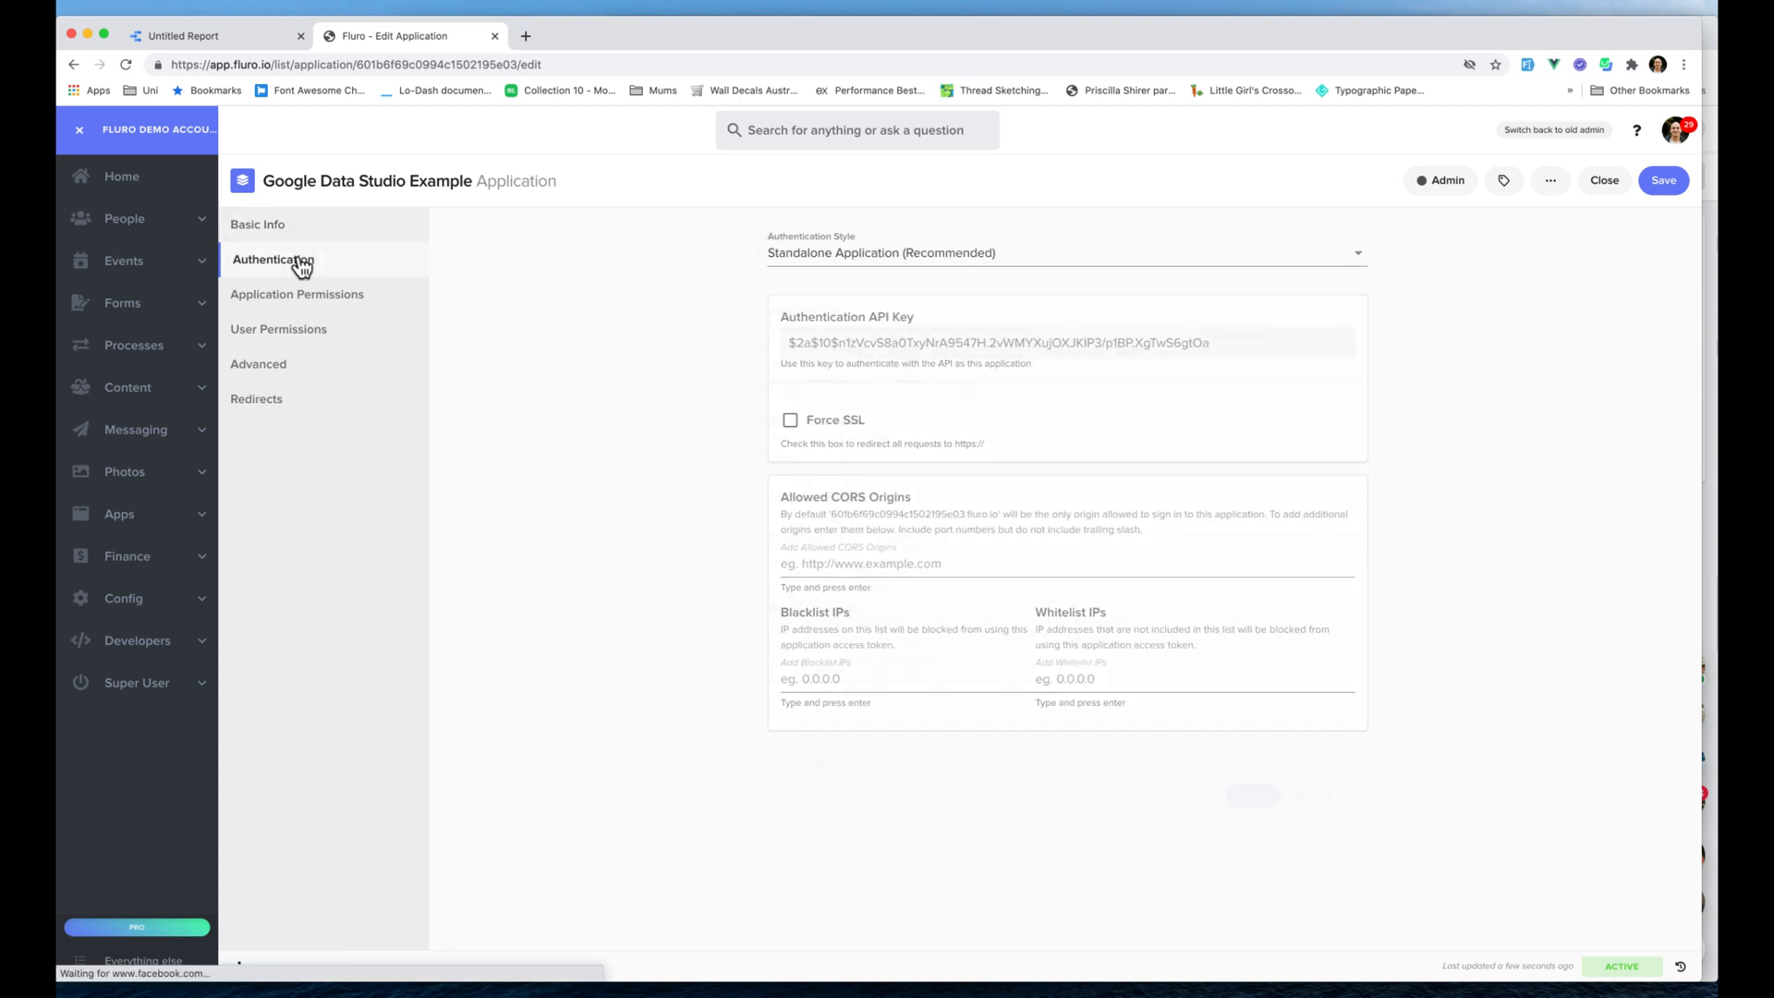
pyautogui.click(918, 344)
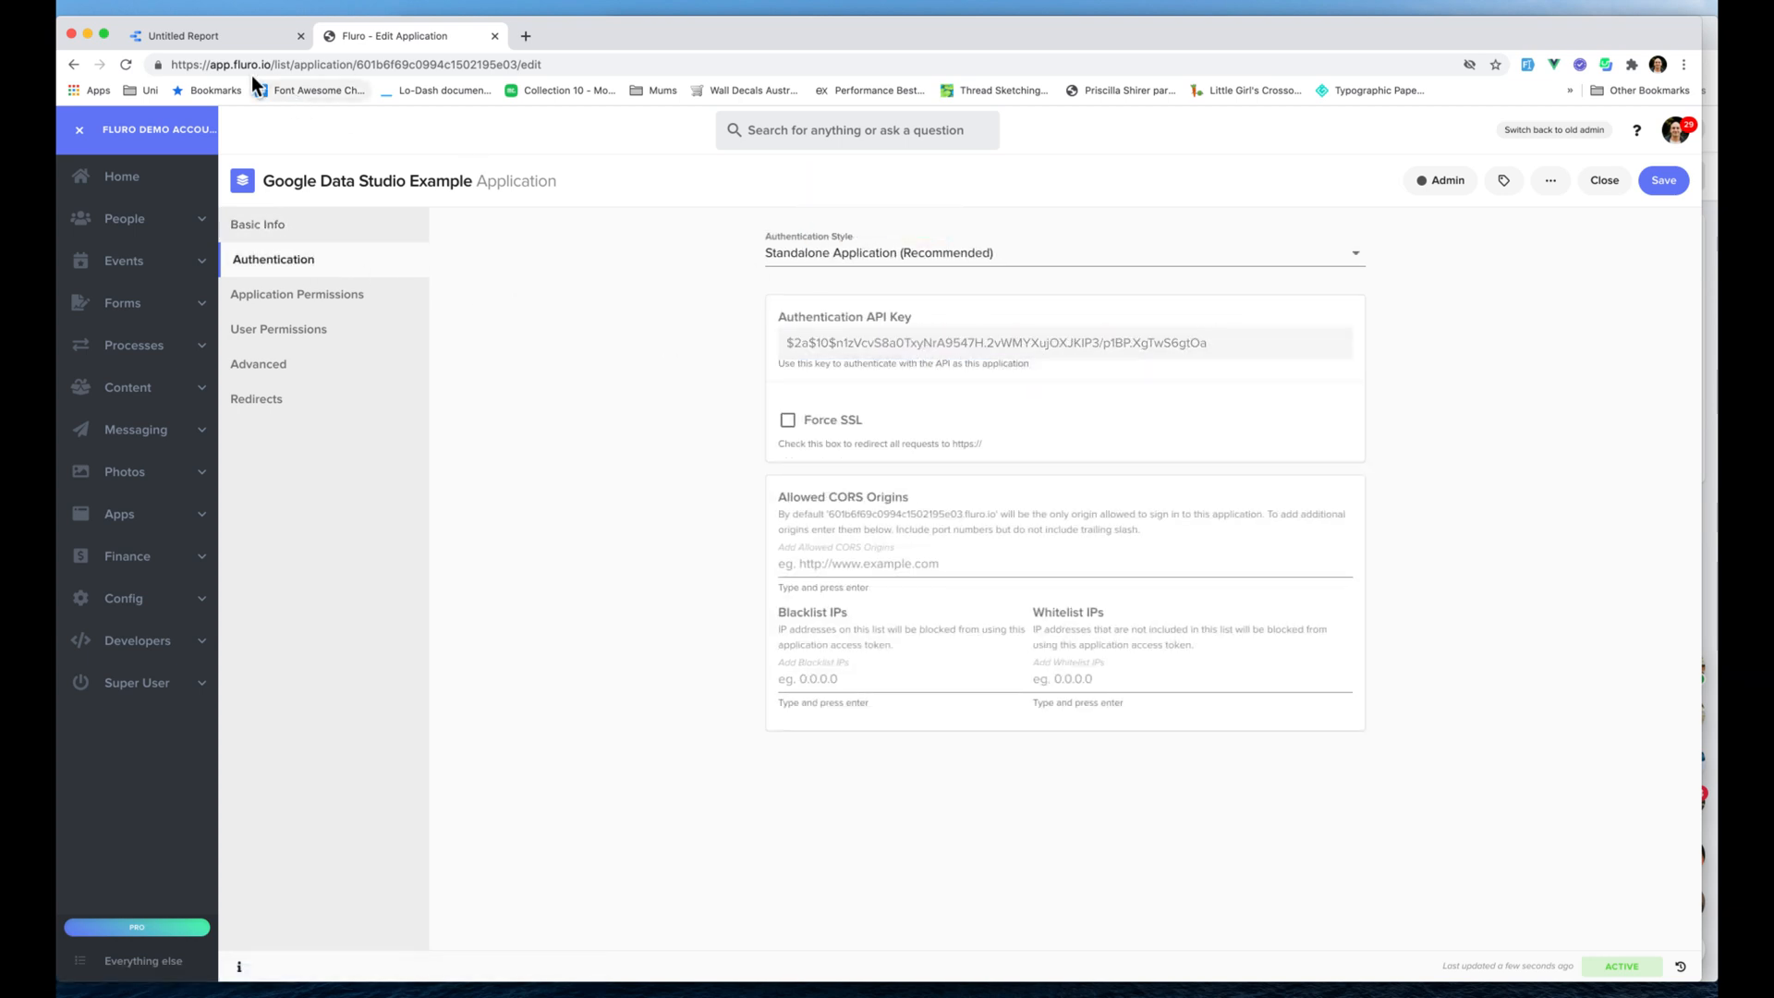
# - Switch back to the Data Studio report and paste the copied API key as the Fluro connector's application id
pyautogui.click(198, 37)
pyautogui.click(244, 681)
pyautogui.press('super+v')
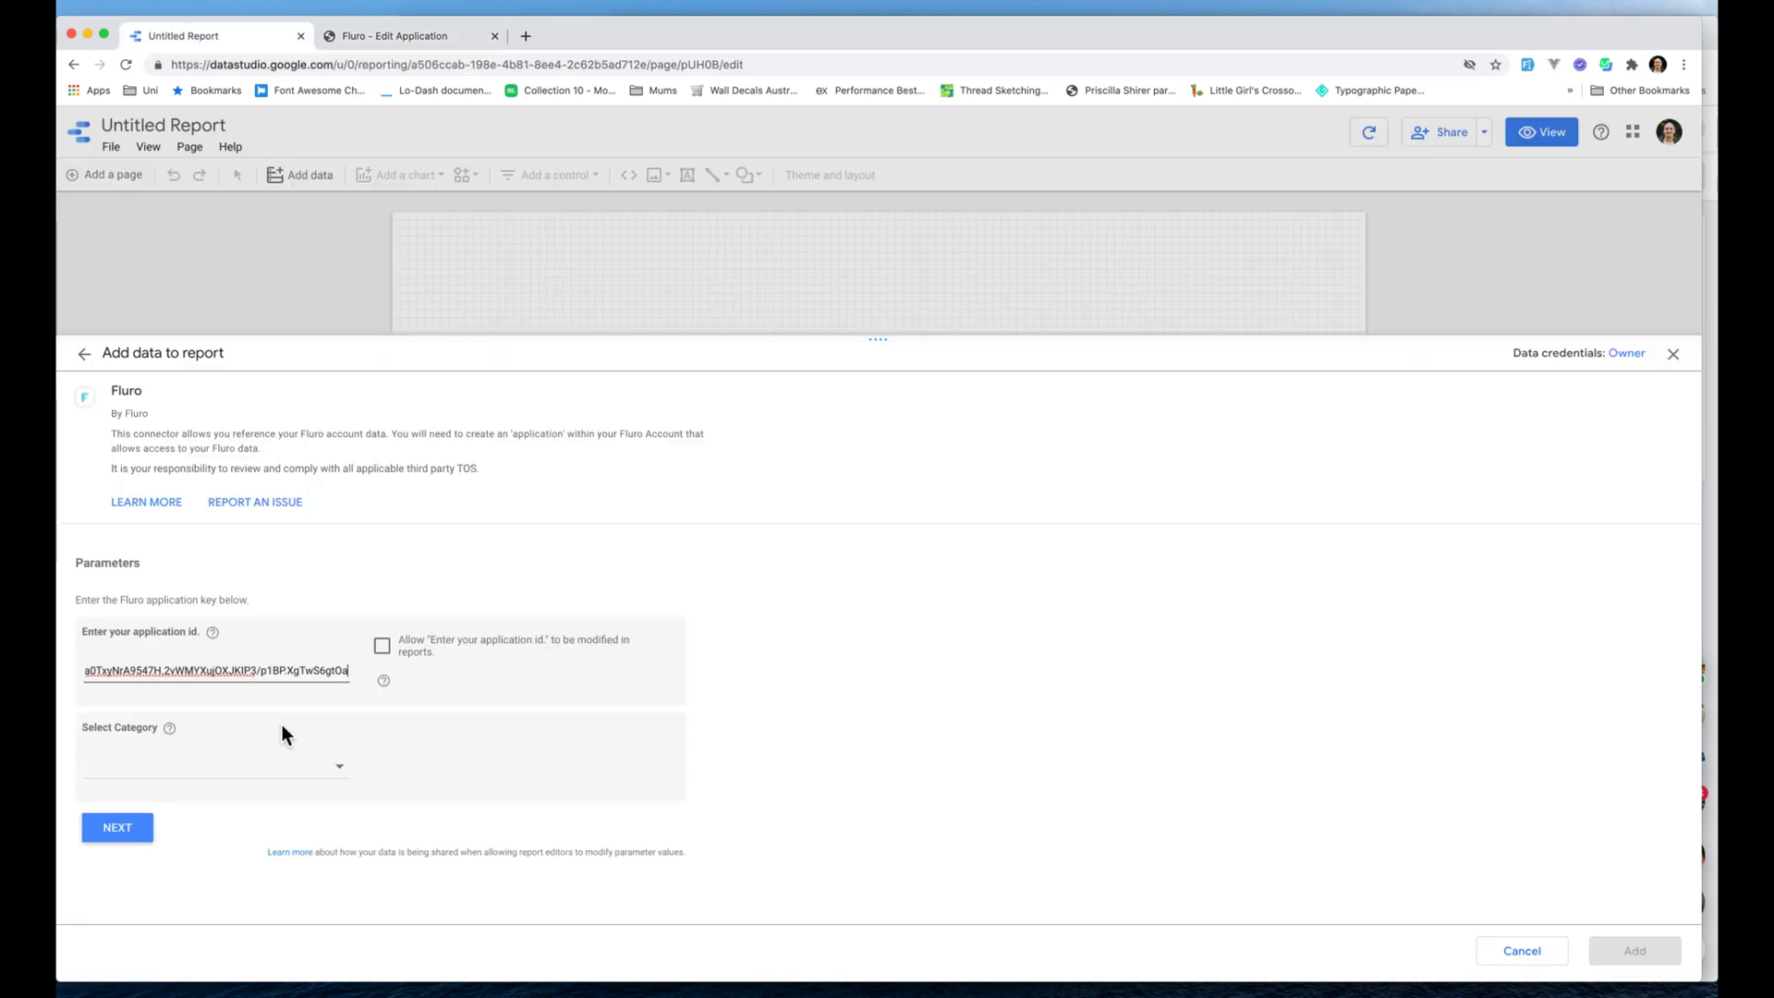
# - Set the Fluro connector's category to Basic Types and continue to the data definition choice
pyautogui.click(294, 768)
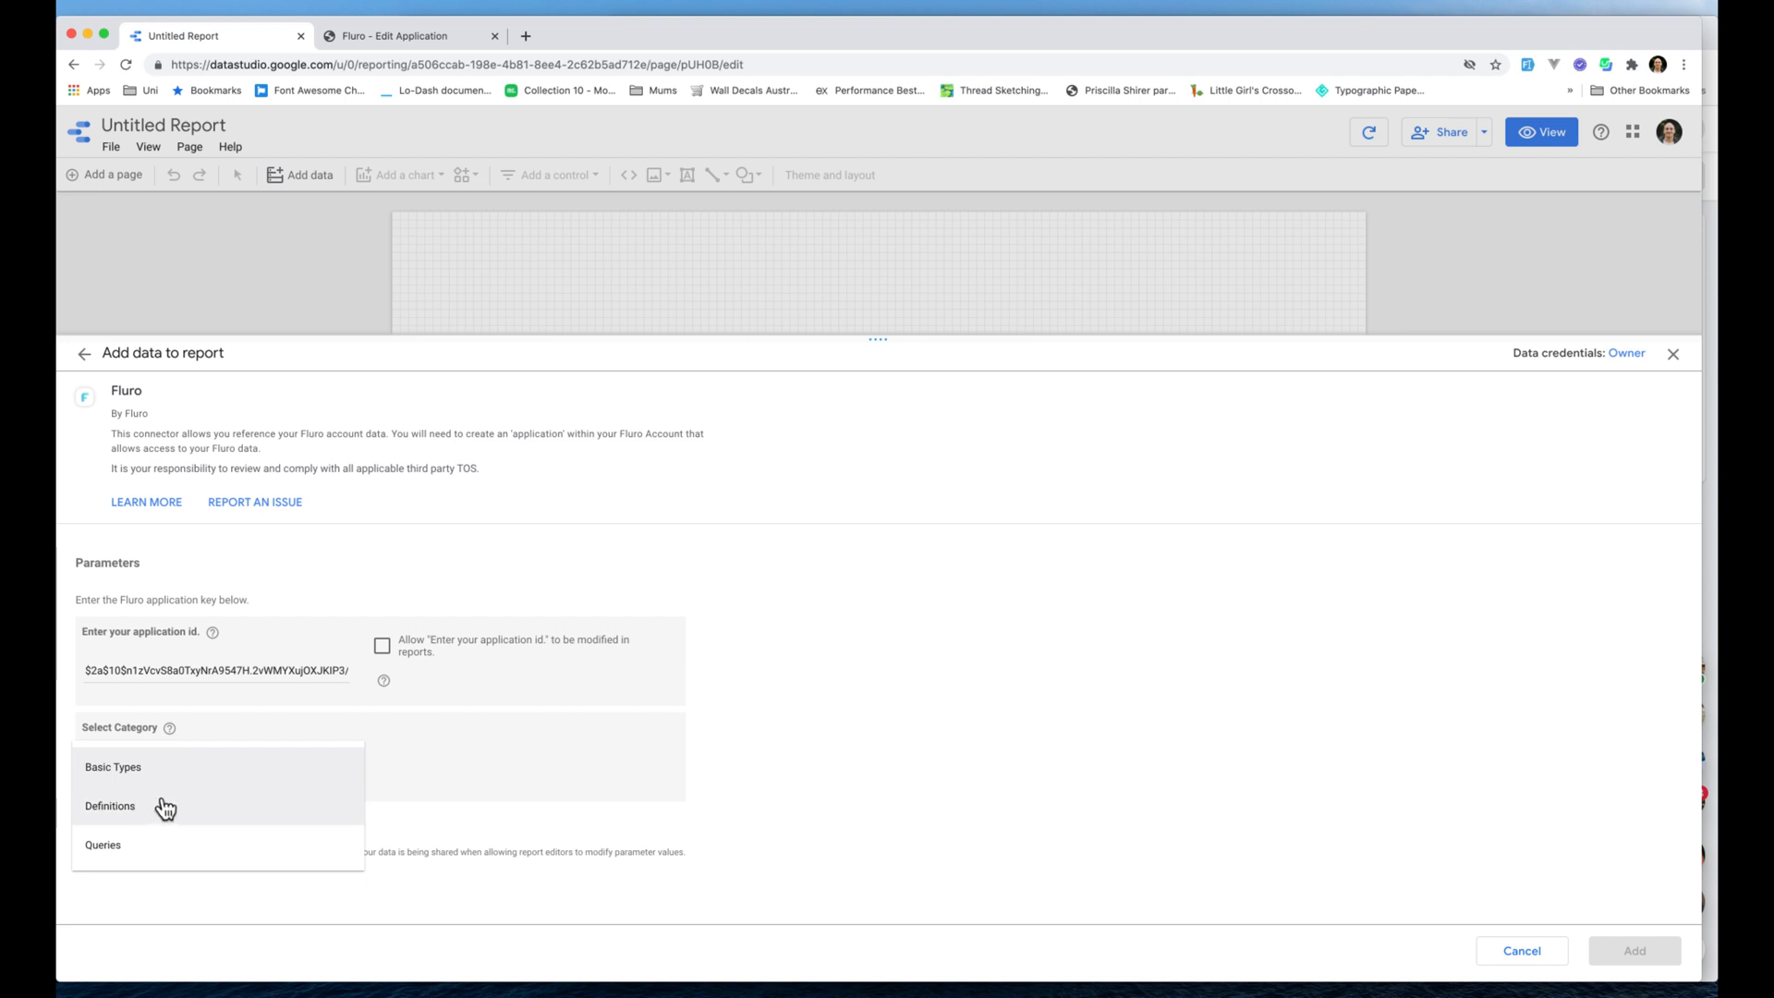
pyautogui.click(244, 772)
pyautogui.click(117, 827)
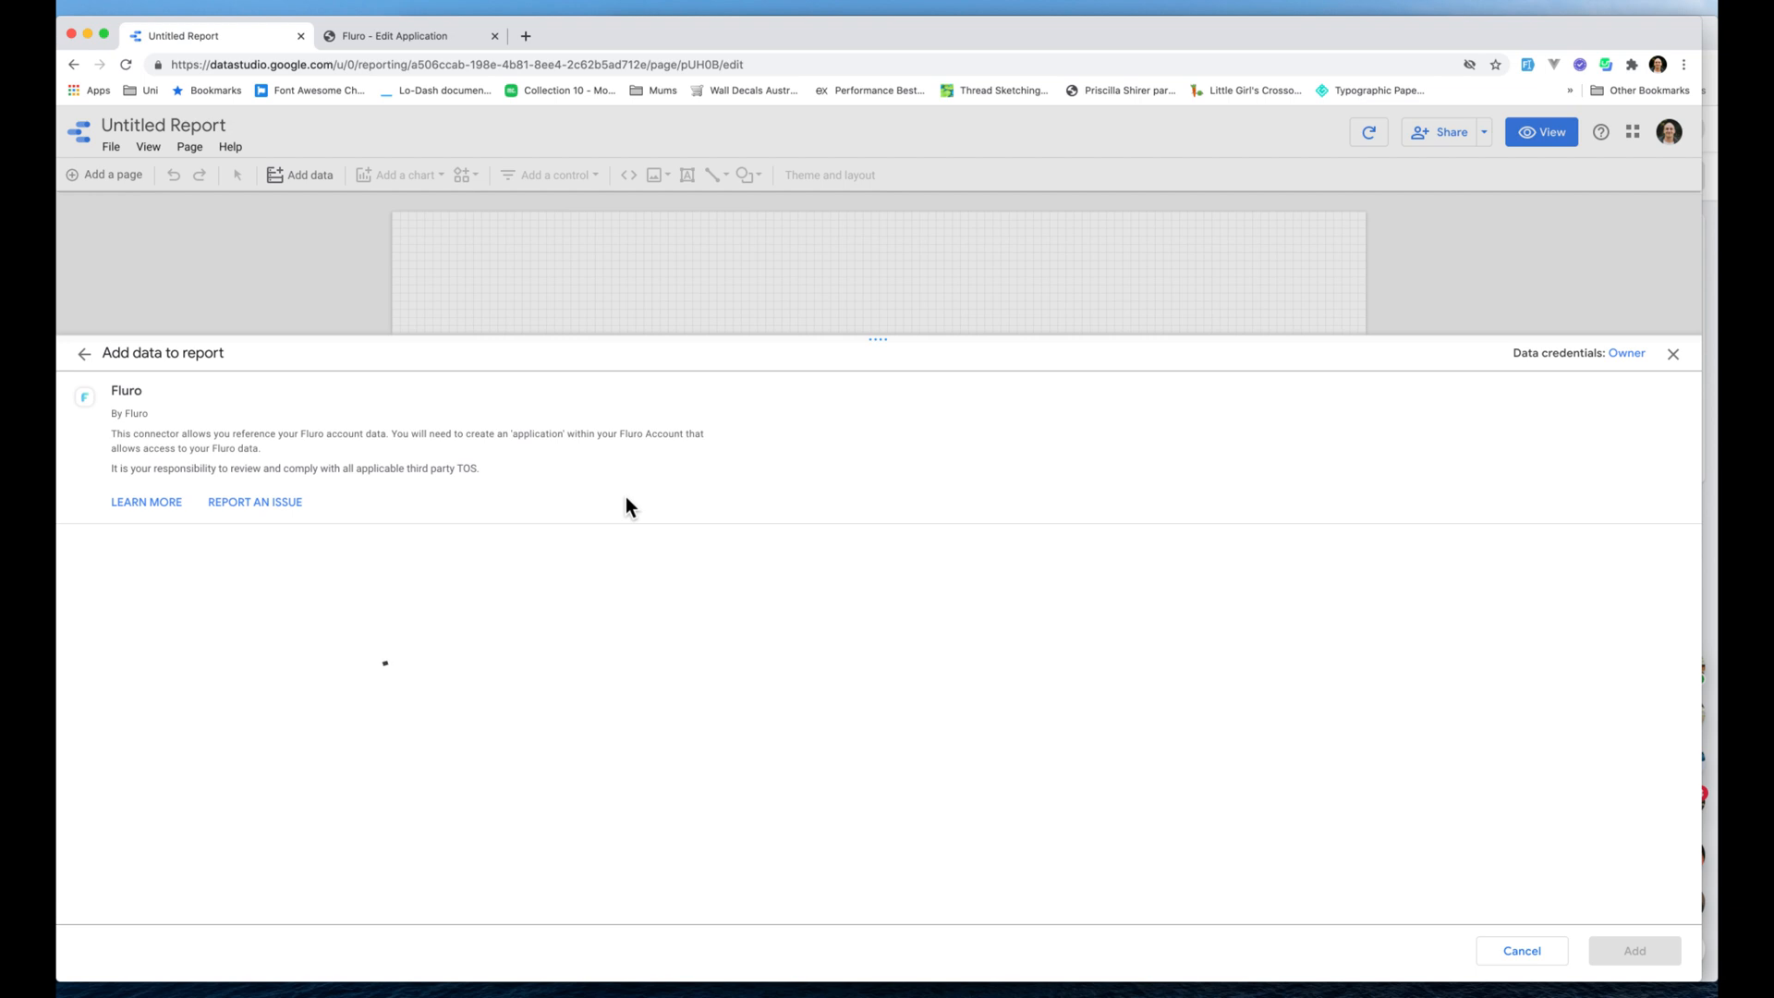
pyautogui.scroll(-2, 342, 757)
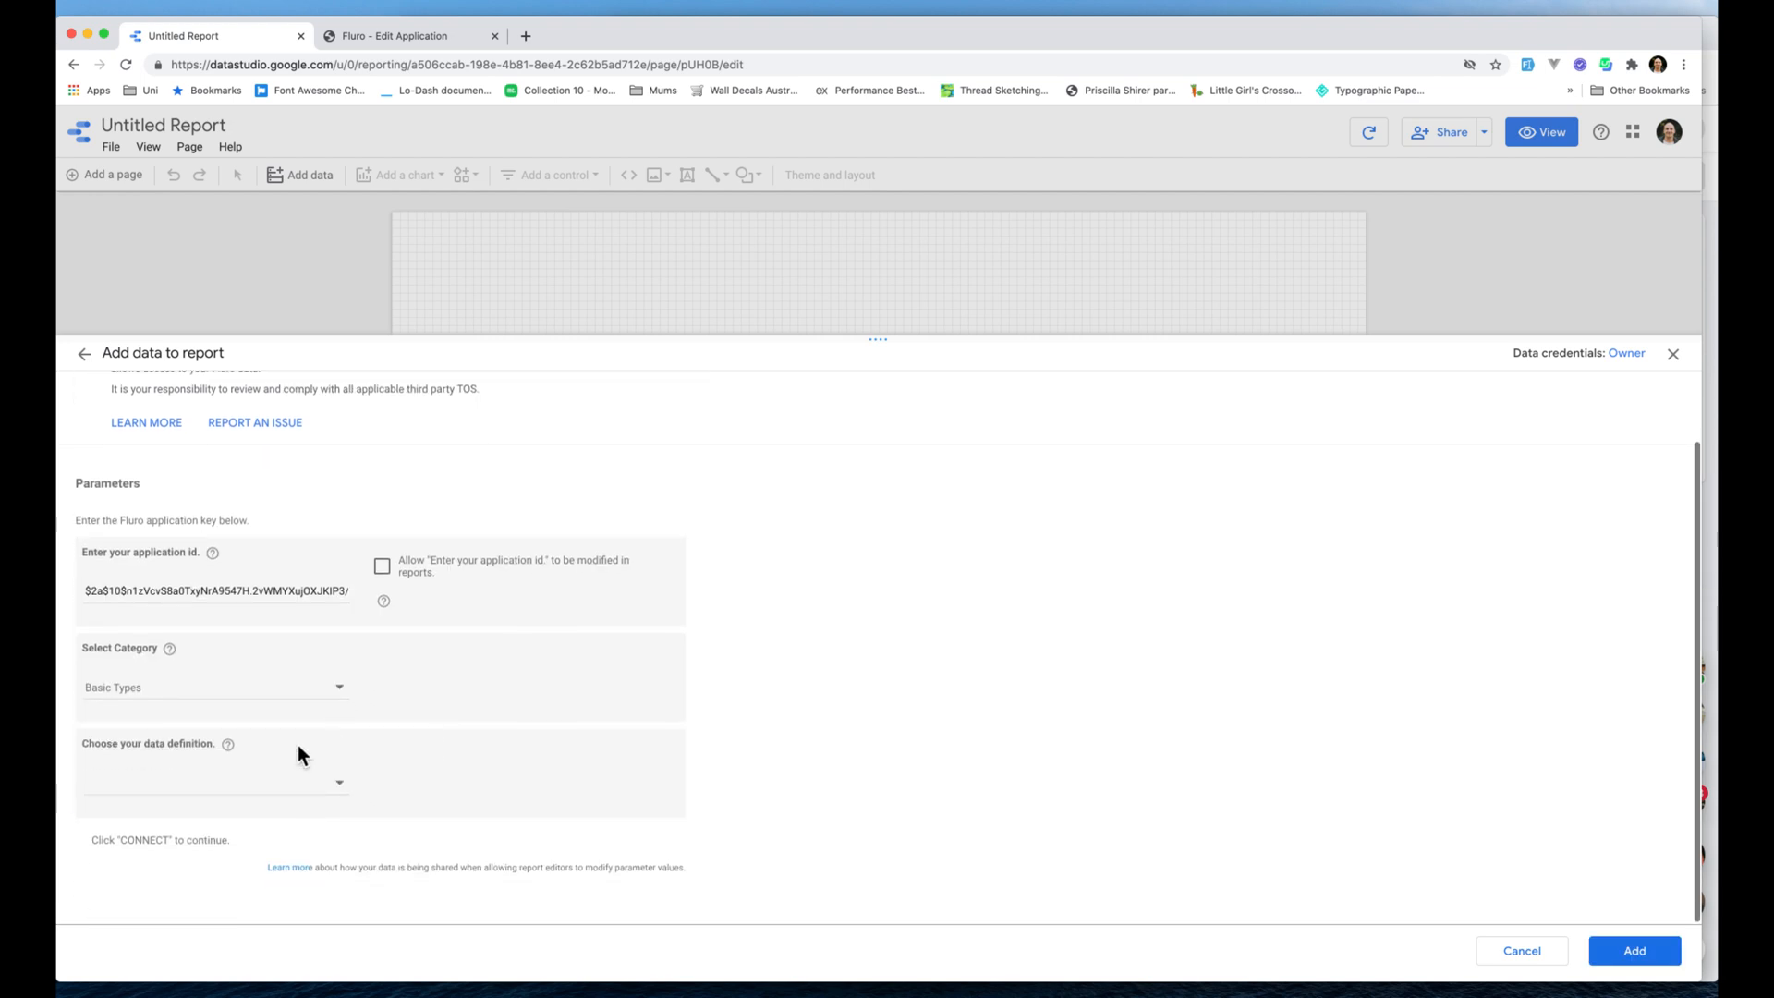
# - Choose Contact as the Fluro connector's data definition and add the data source to the report
pyautogui.click(222, 785)
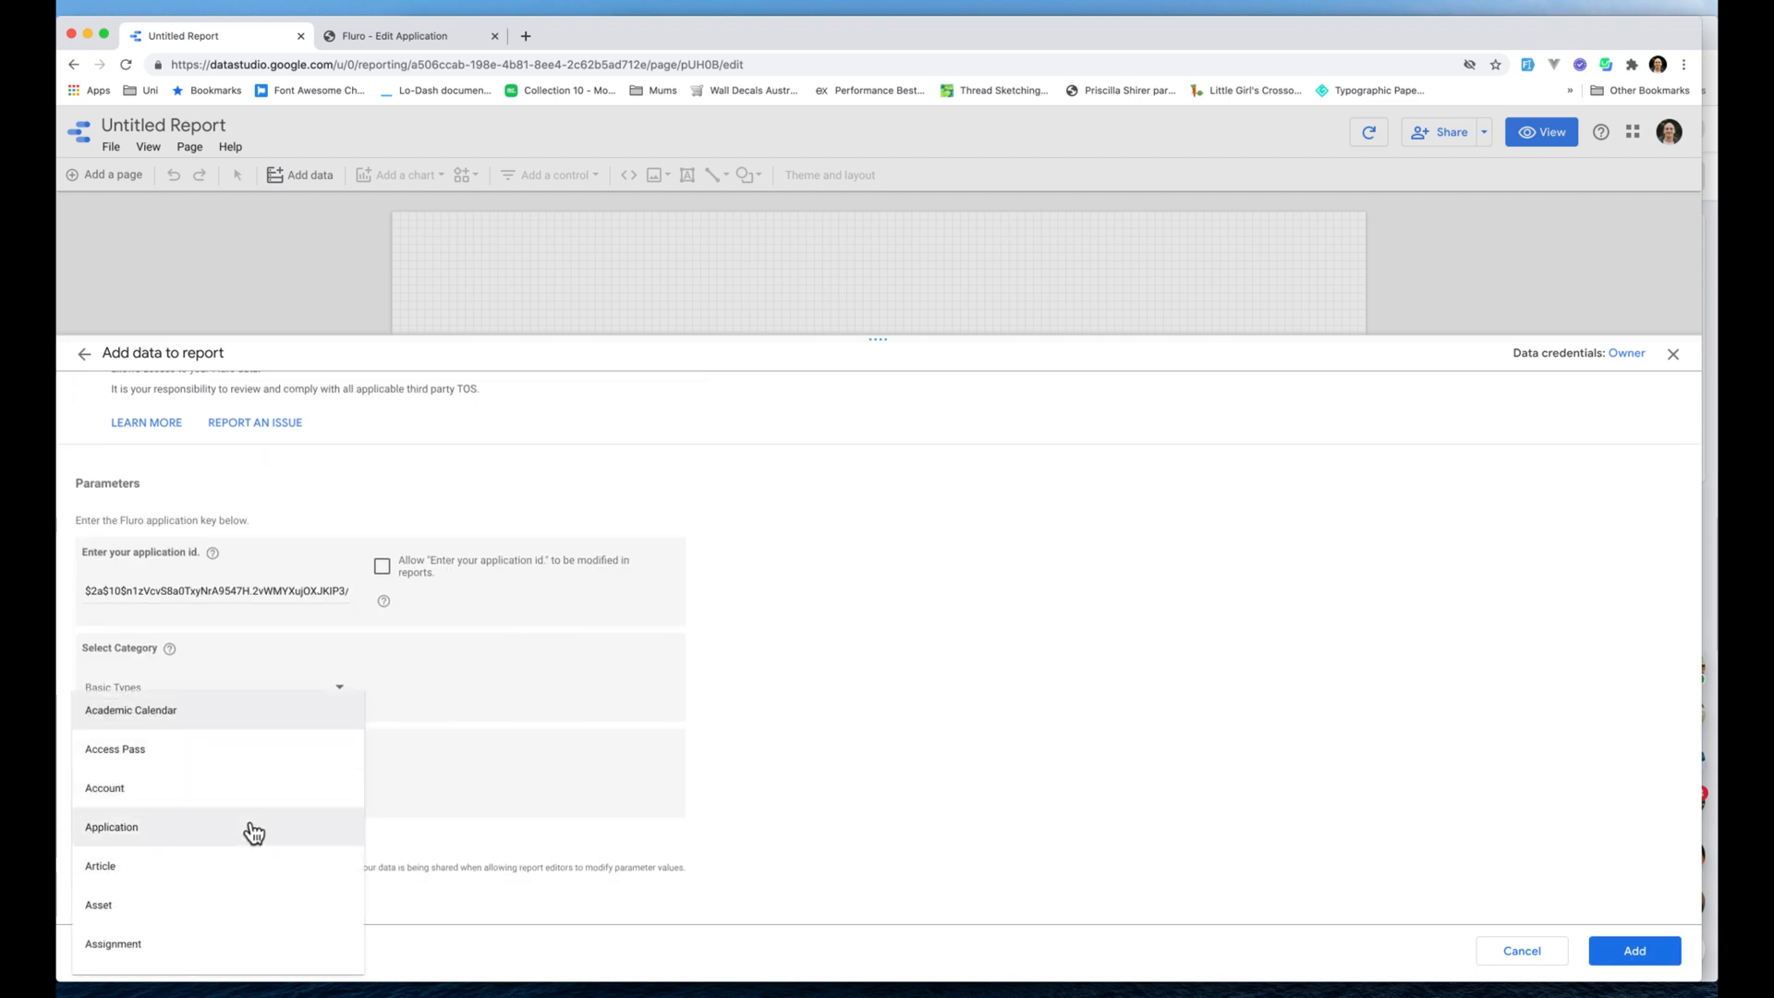
pyautogui.scroll(-5, 248, 827)
pyautogui.click(139, 834)
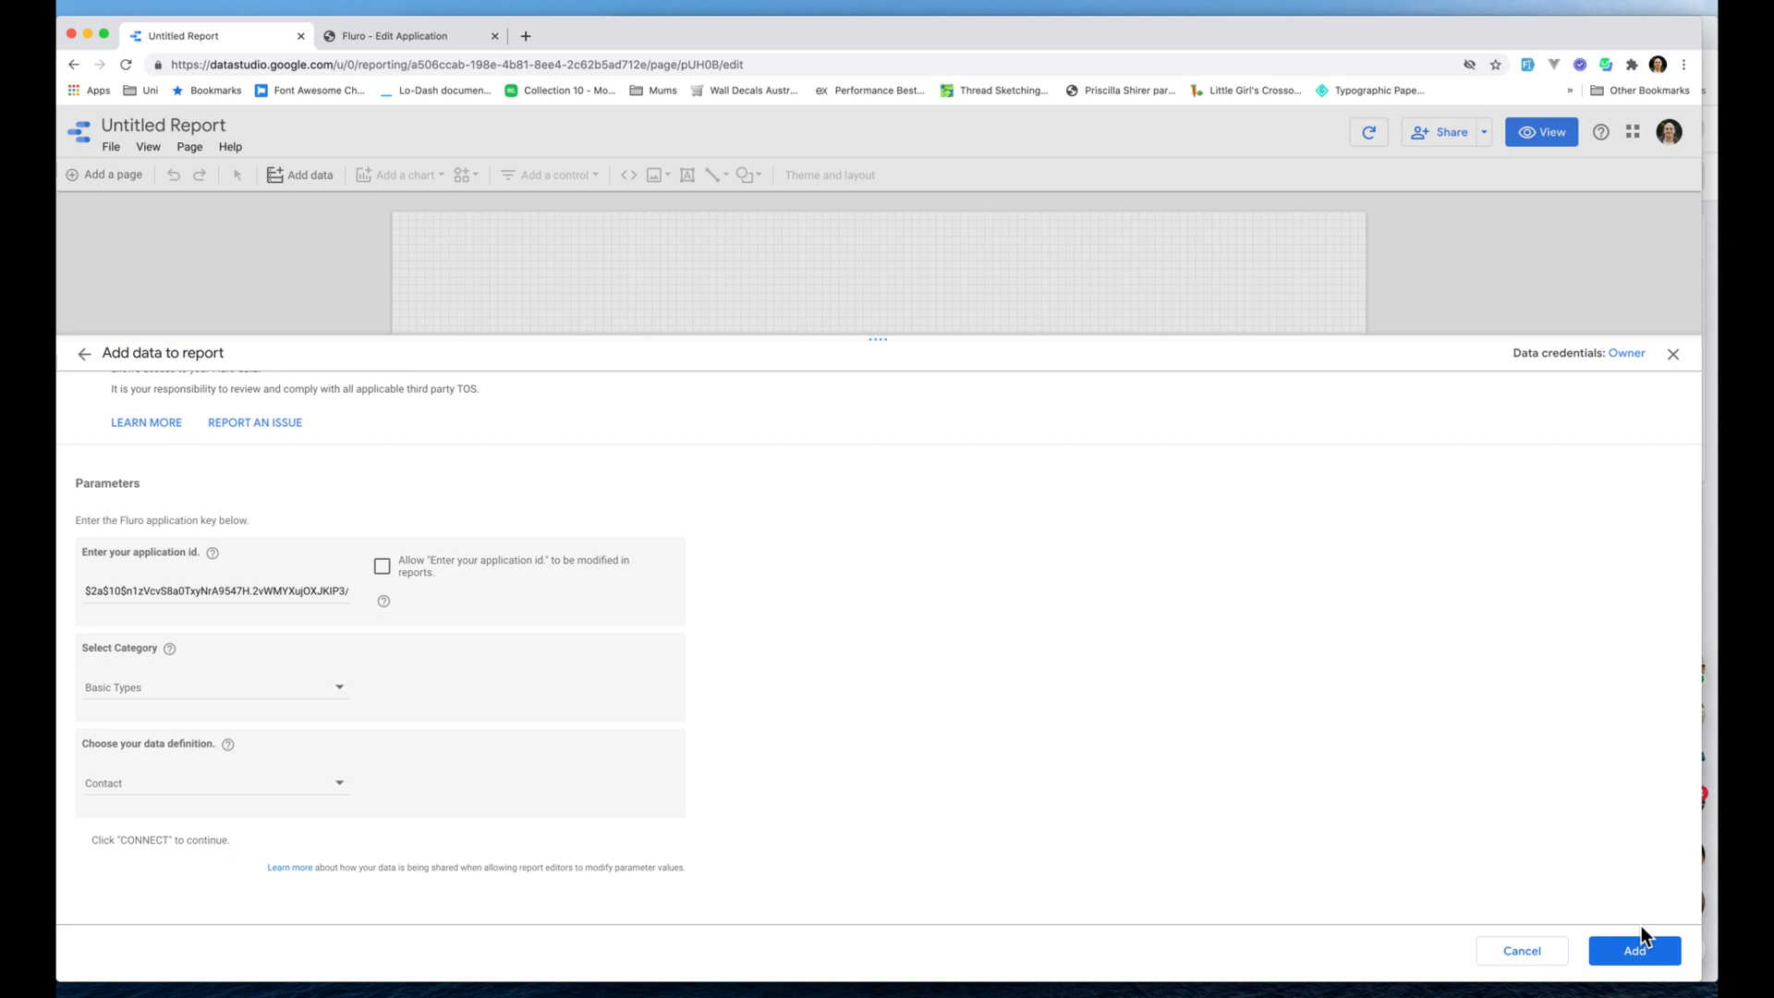
pyautogui.click(1645, 958)
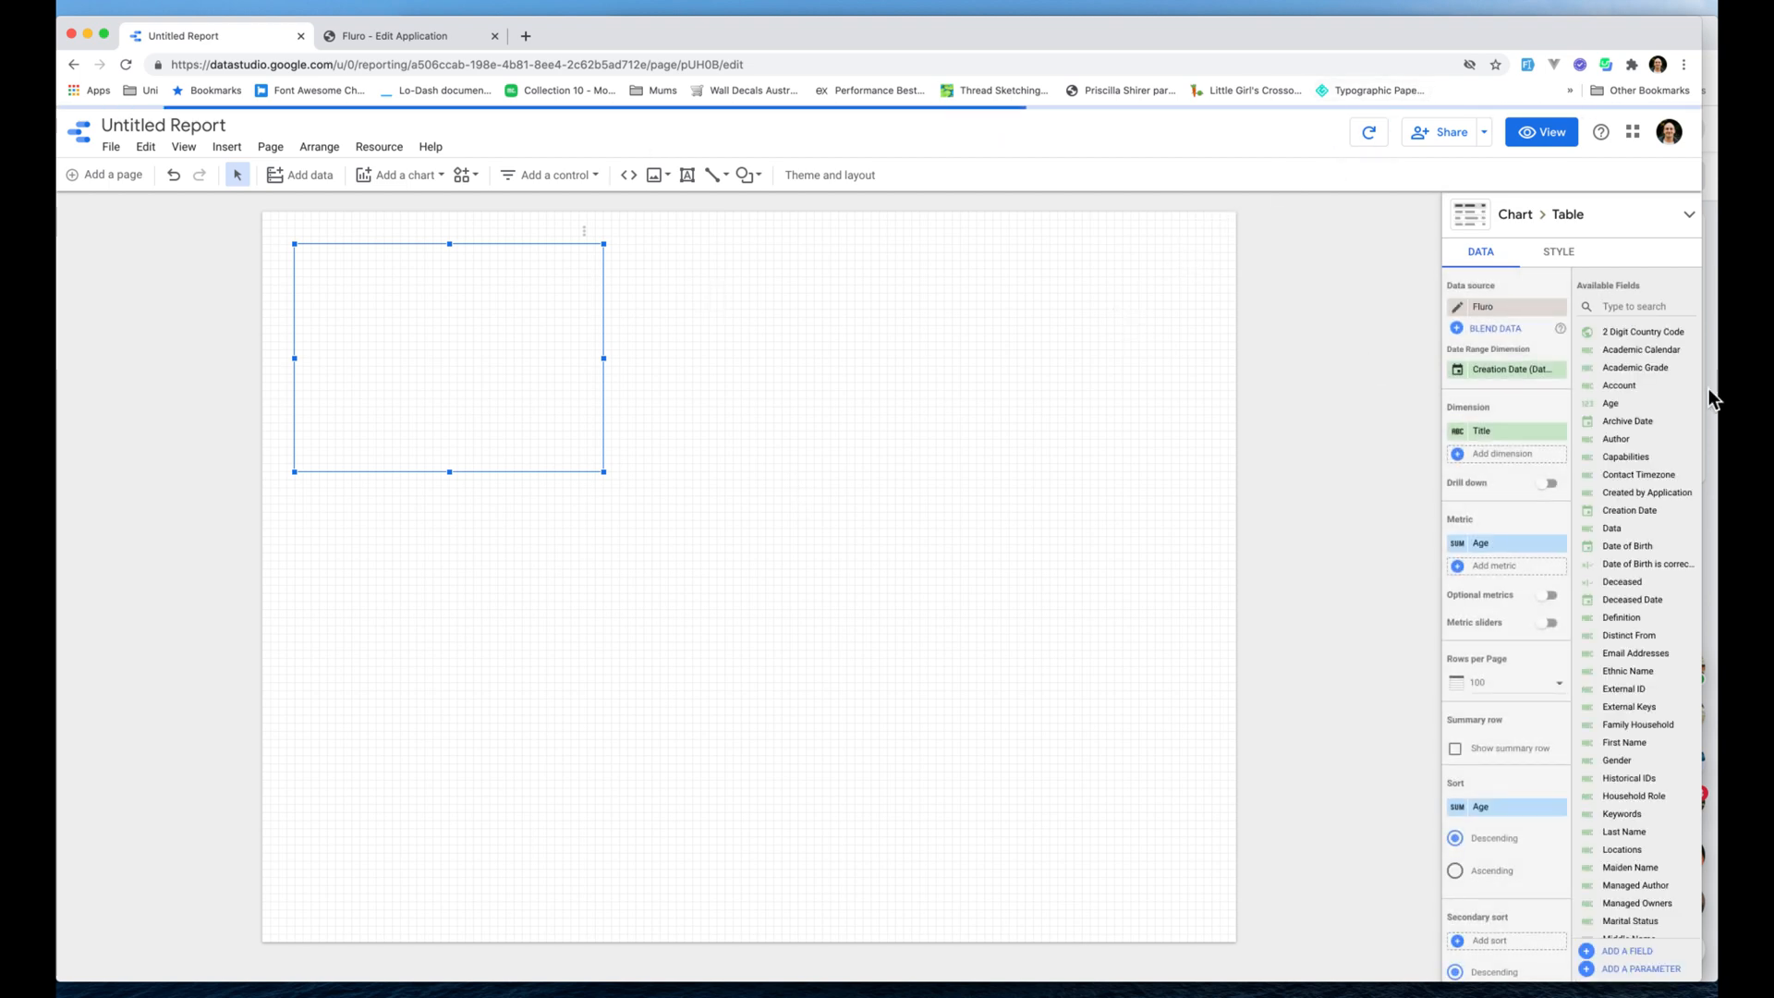
# - Enlarge the contact table on the report page to roughly twice its width and show more rows
pyautogui.scroll(-5, 1640, 434)
pyautogui.scroll(5, 1648, 411)
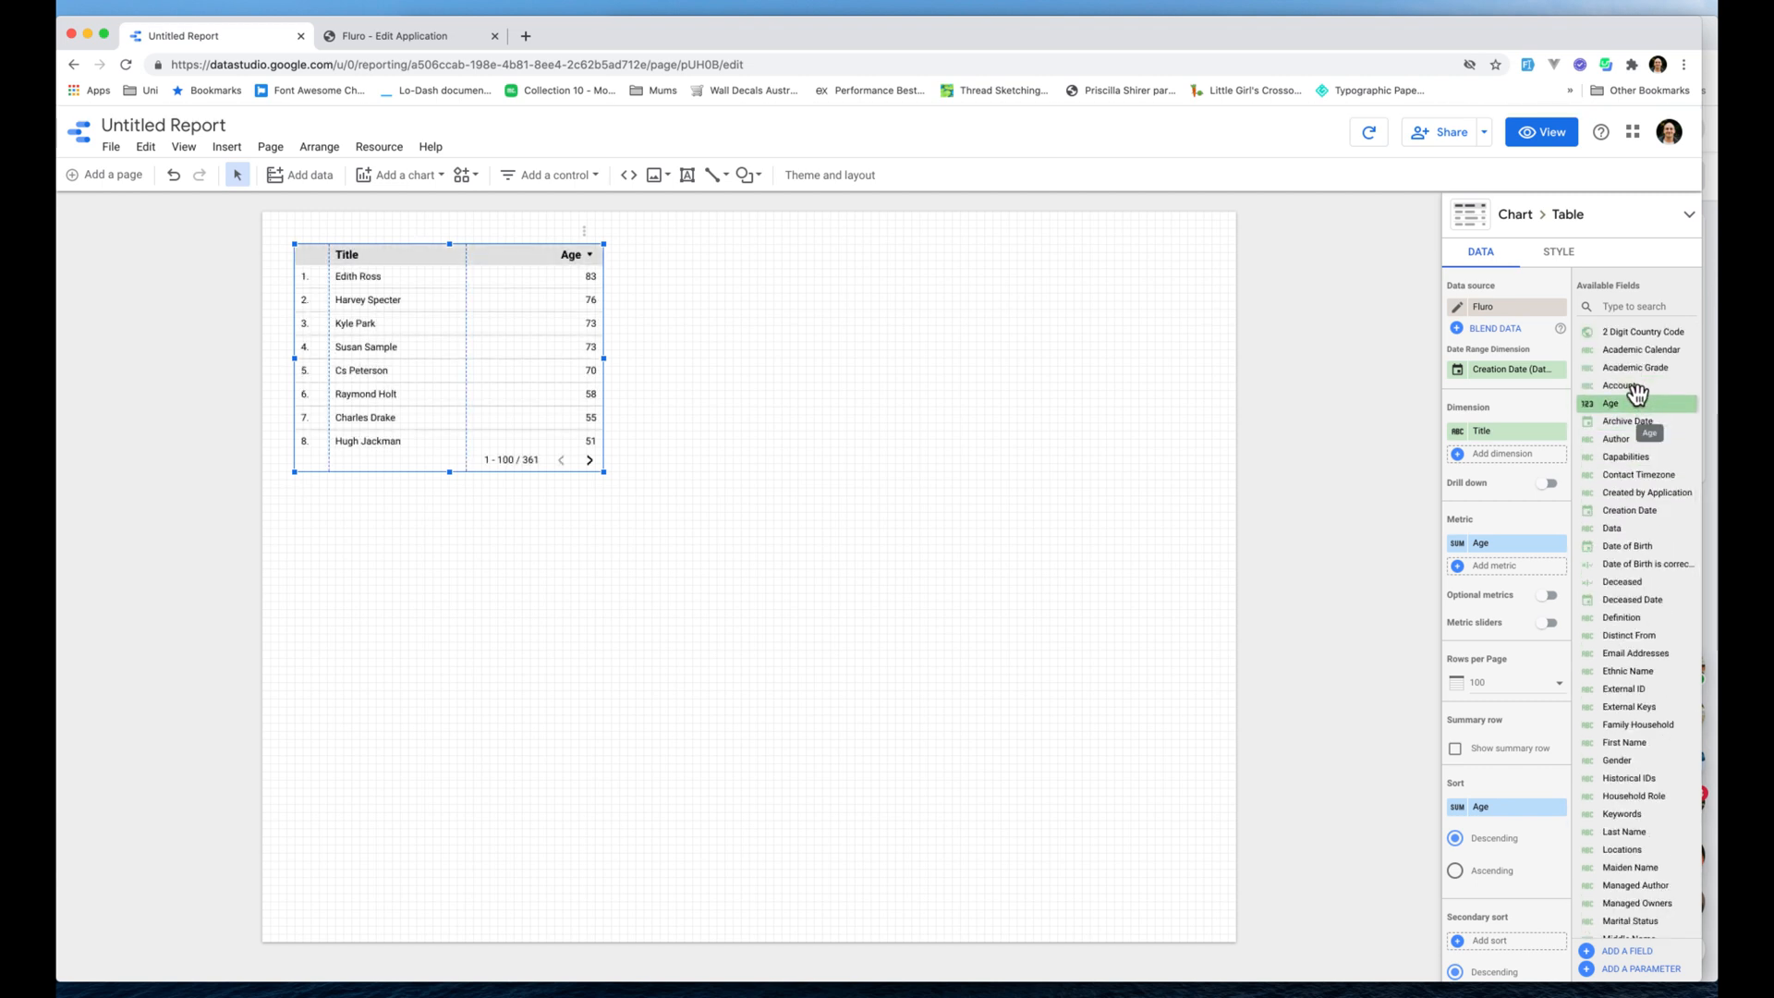
pyautogui.moveTo(607, 474); pyautogui.dragTo(960, 641)
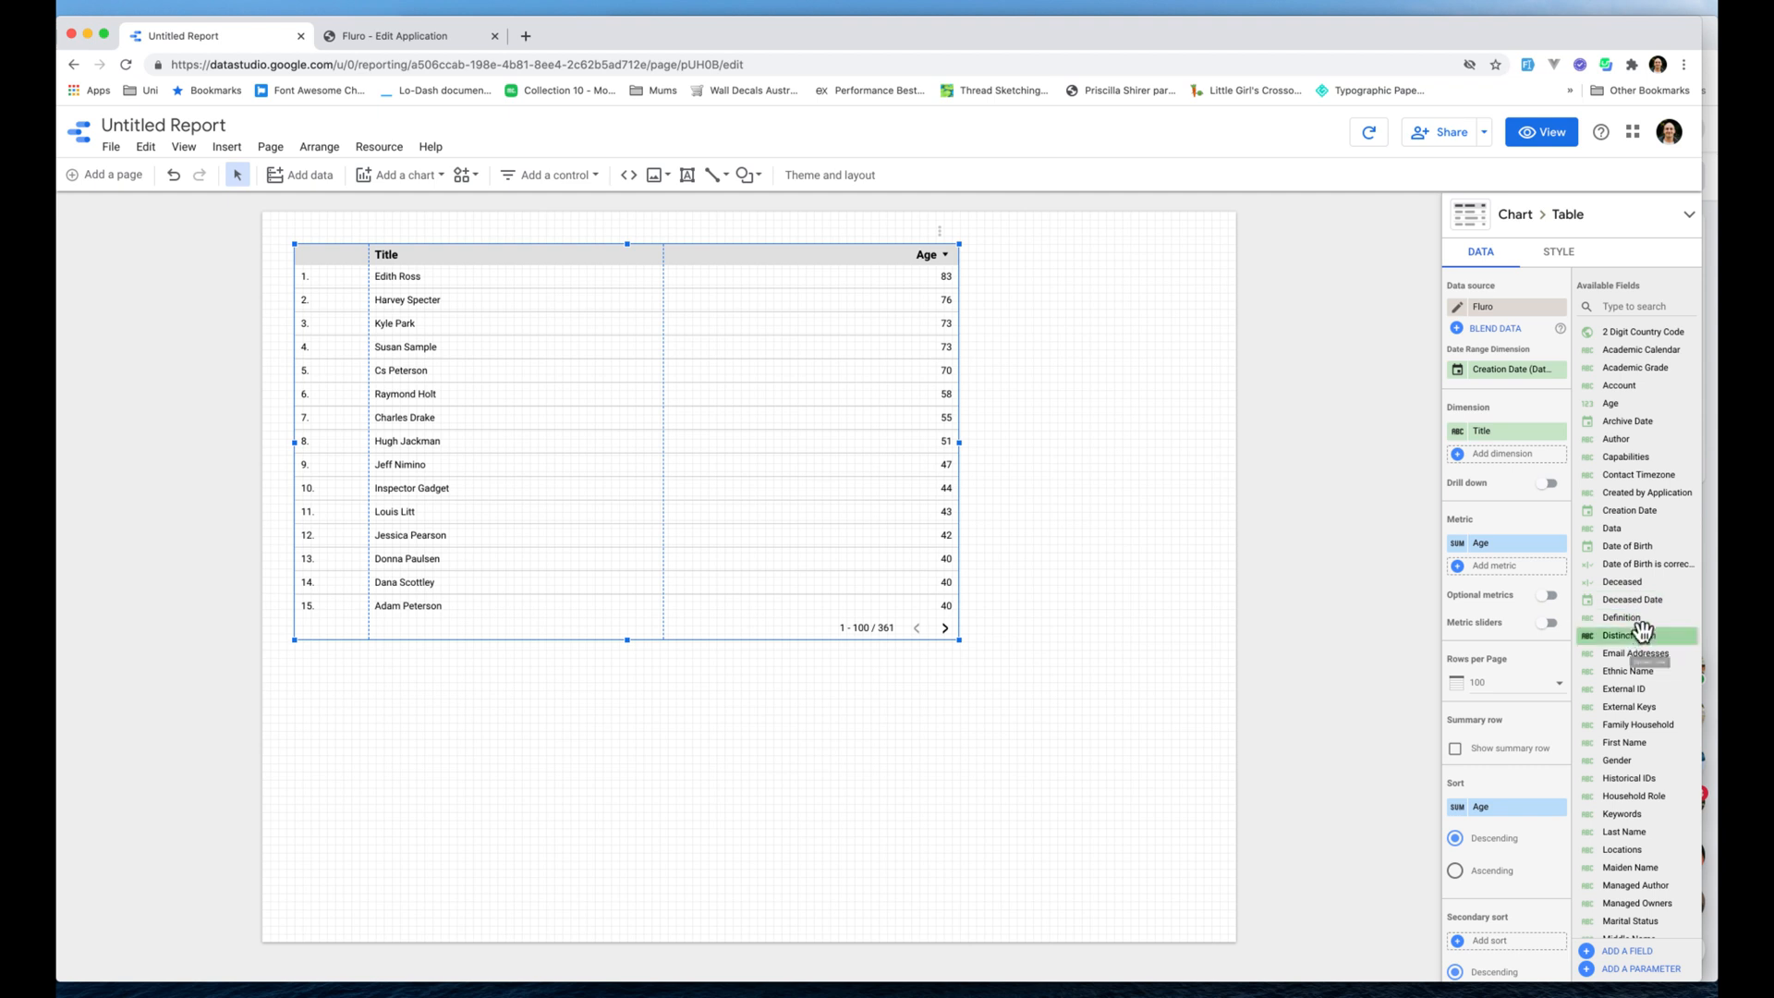
# - Add the Email Addresses field to the table as a dimension and widen its column to fit the full addresses
pyautogui.moveTo(1641, 654); pyautogui.dragTo(832, 430)
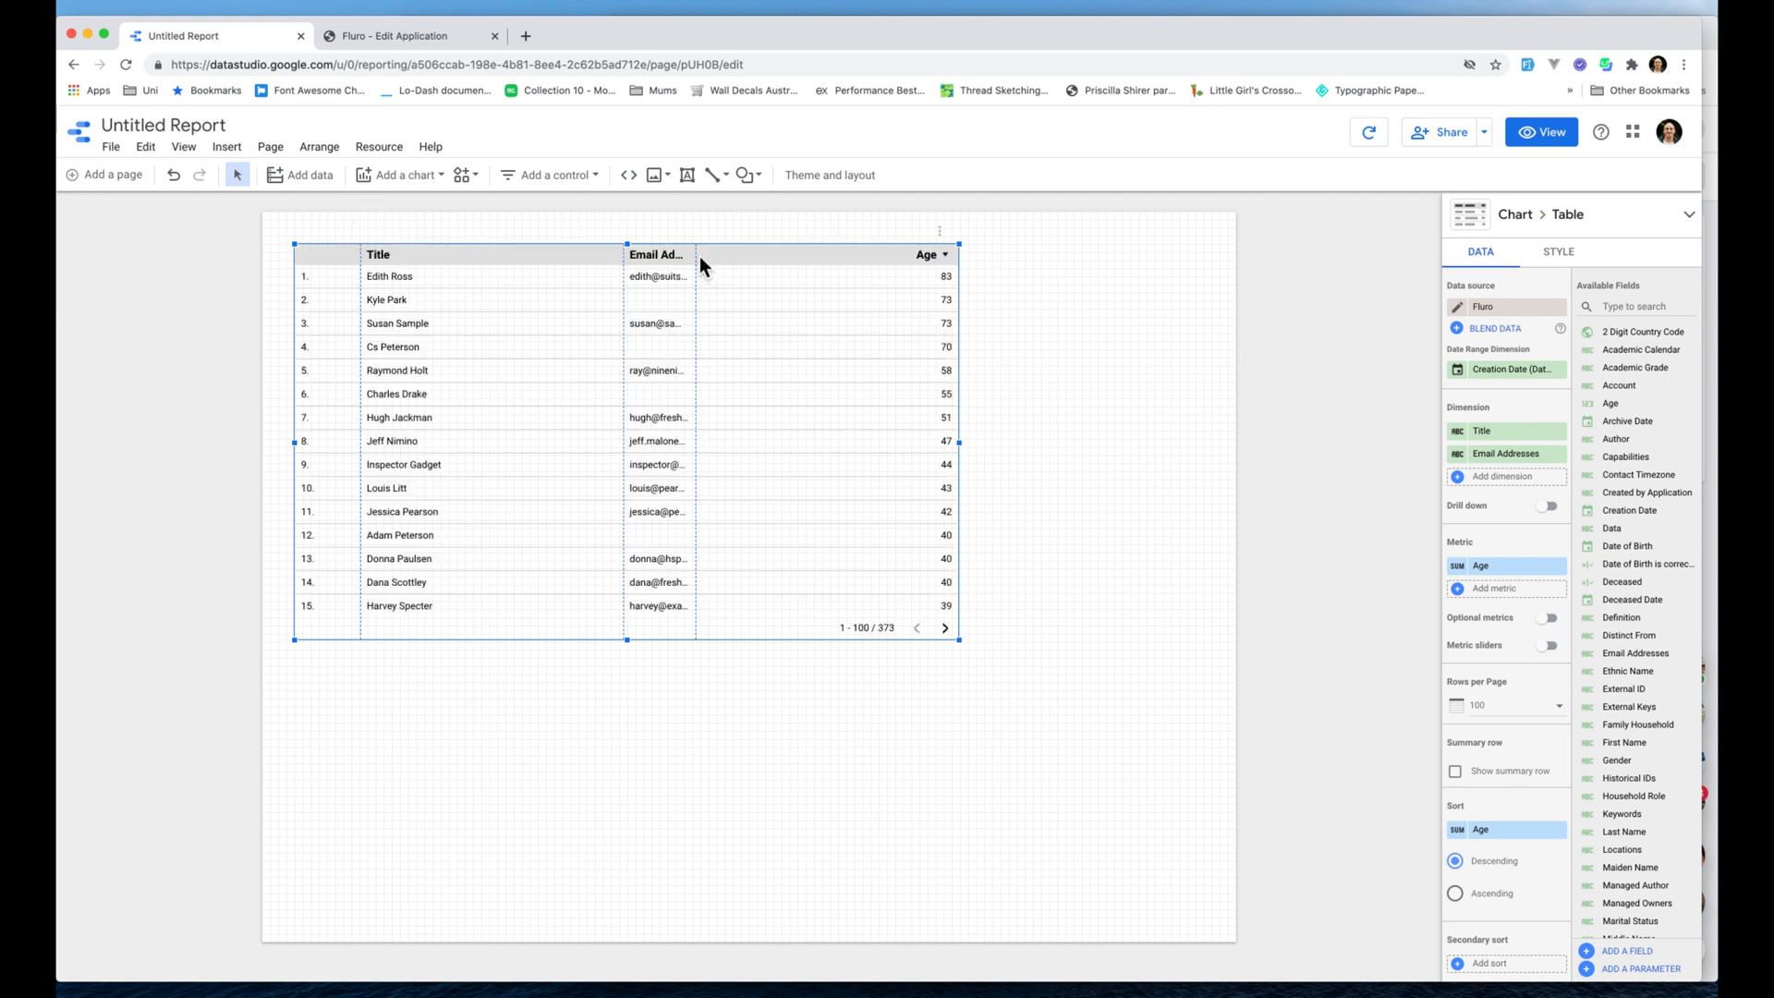
pyautogui.moveTo(696, 251); pyautogui.dragTo(789, 258)
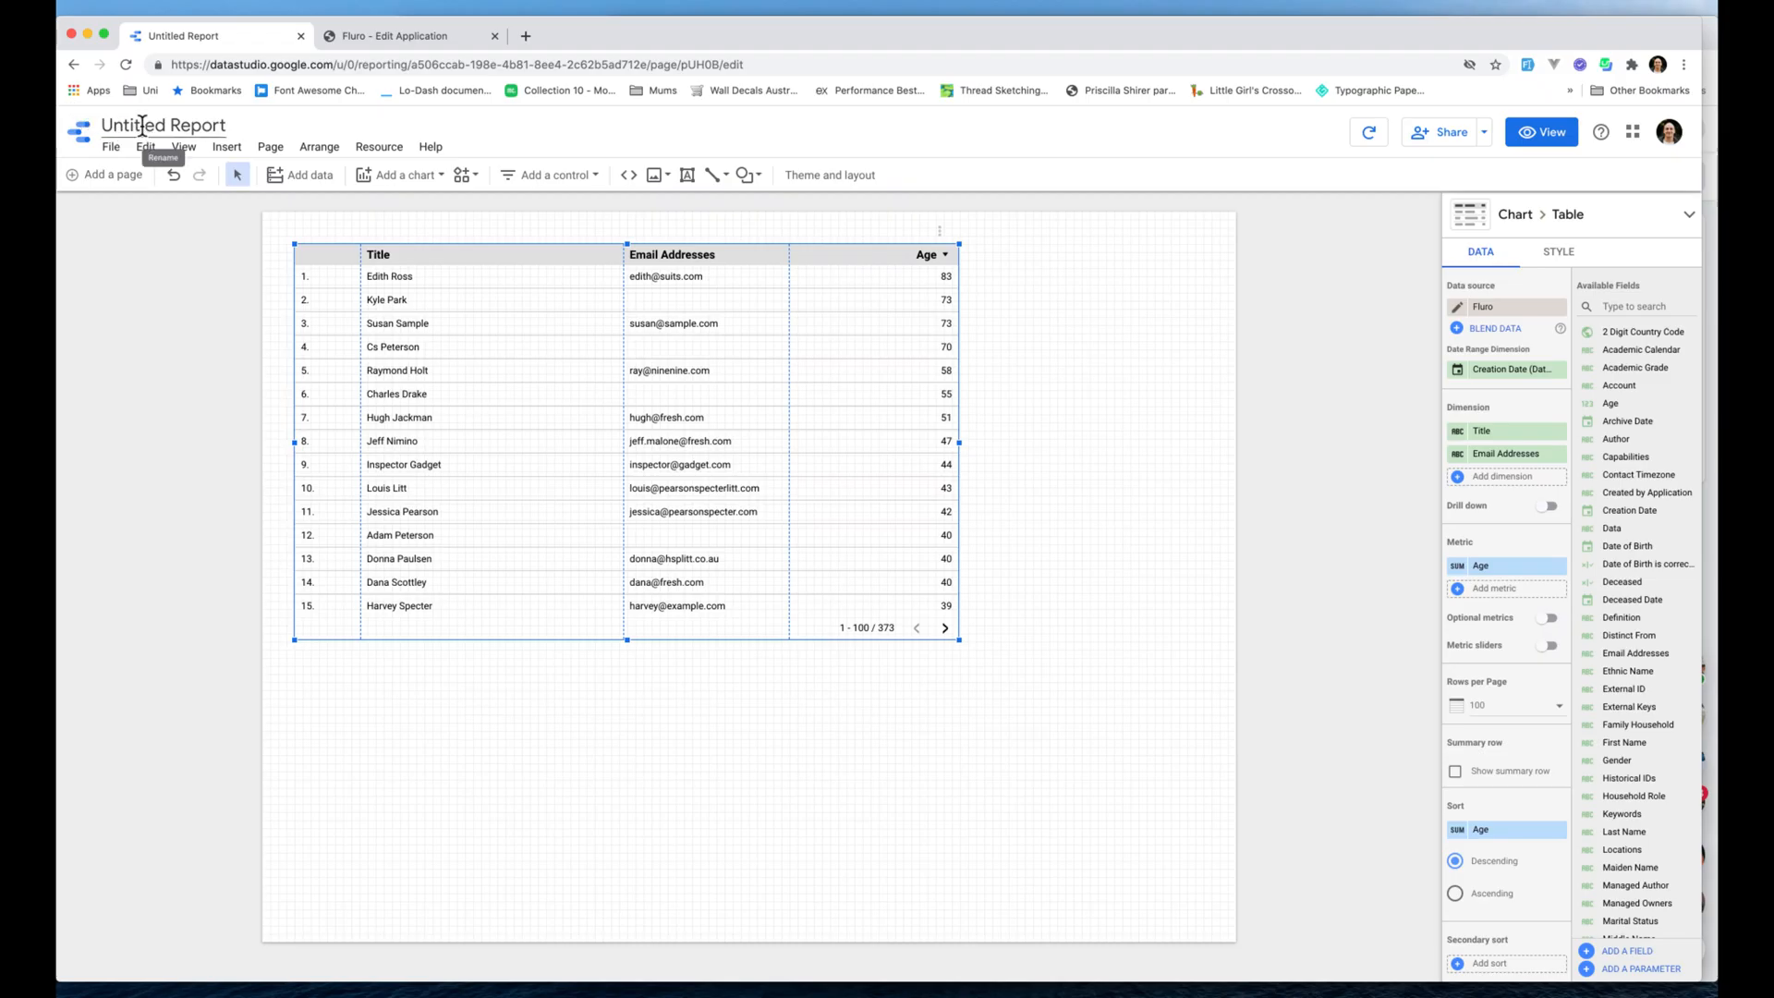
# - Rename the report as People Report and reselect the contact table on the page
pyautogui.click(141, 125)
pyautogui.write('People')
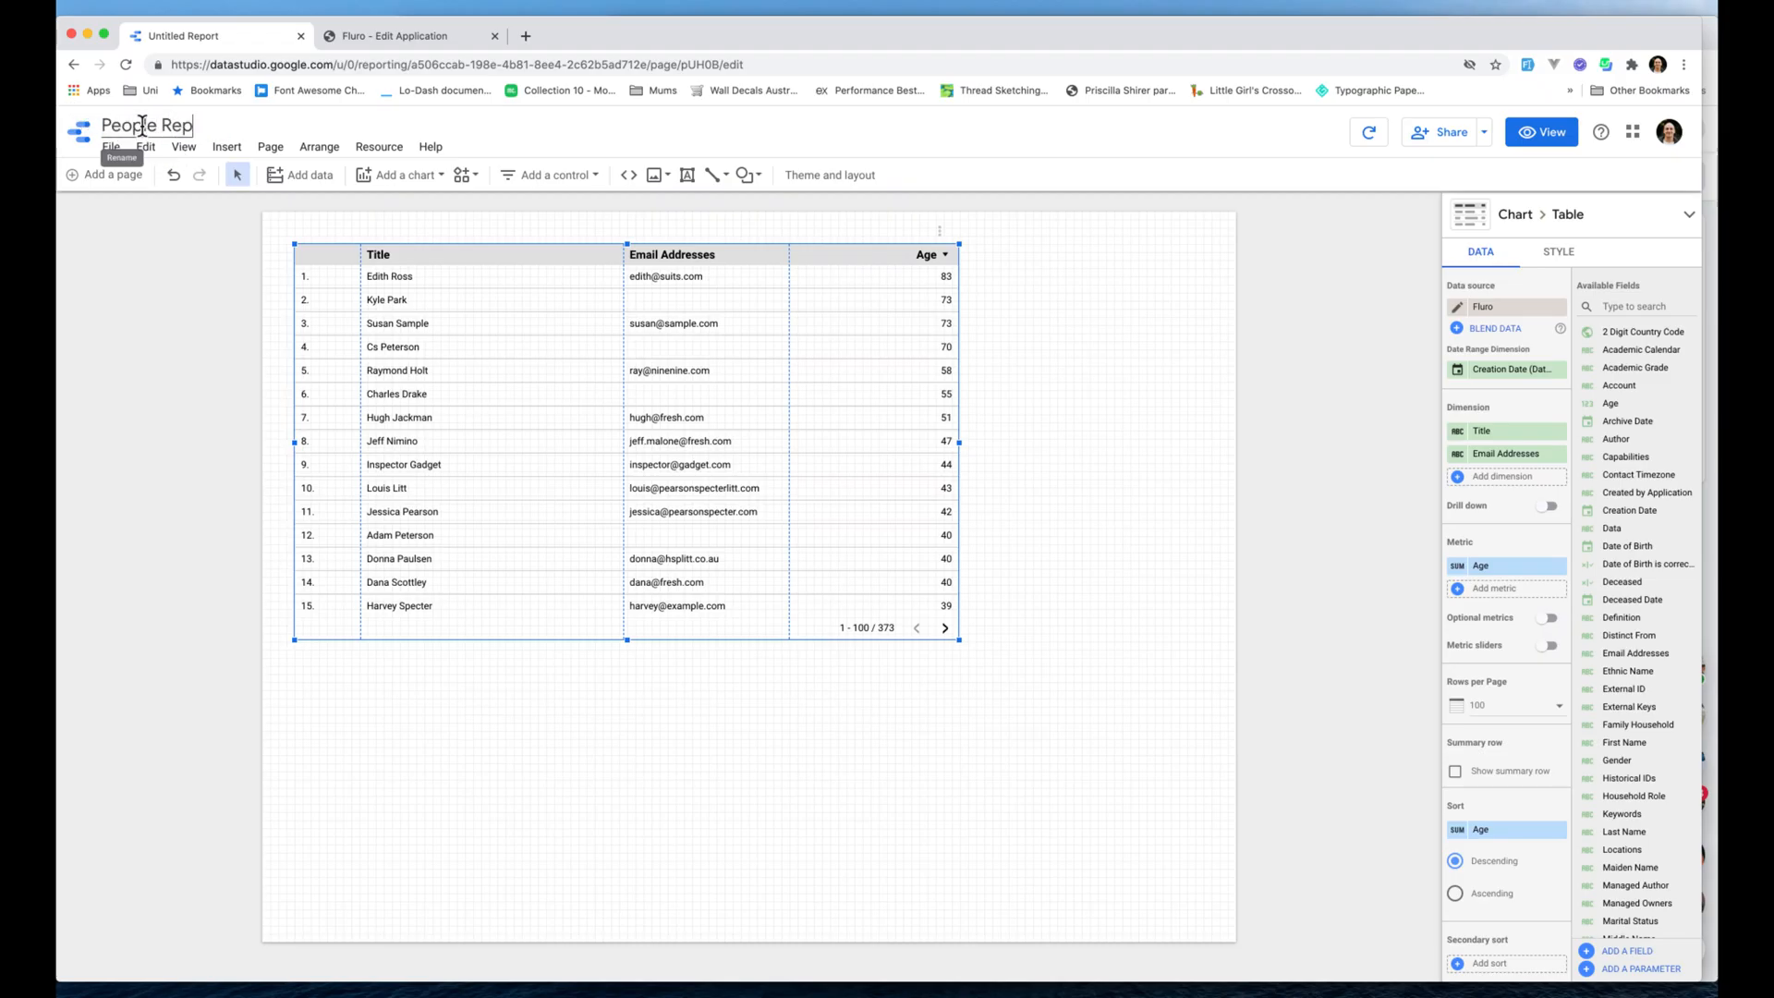
pyautogui.click(1109, 318)
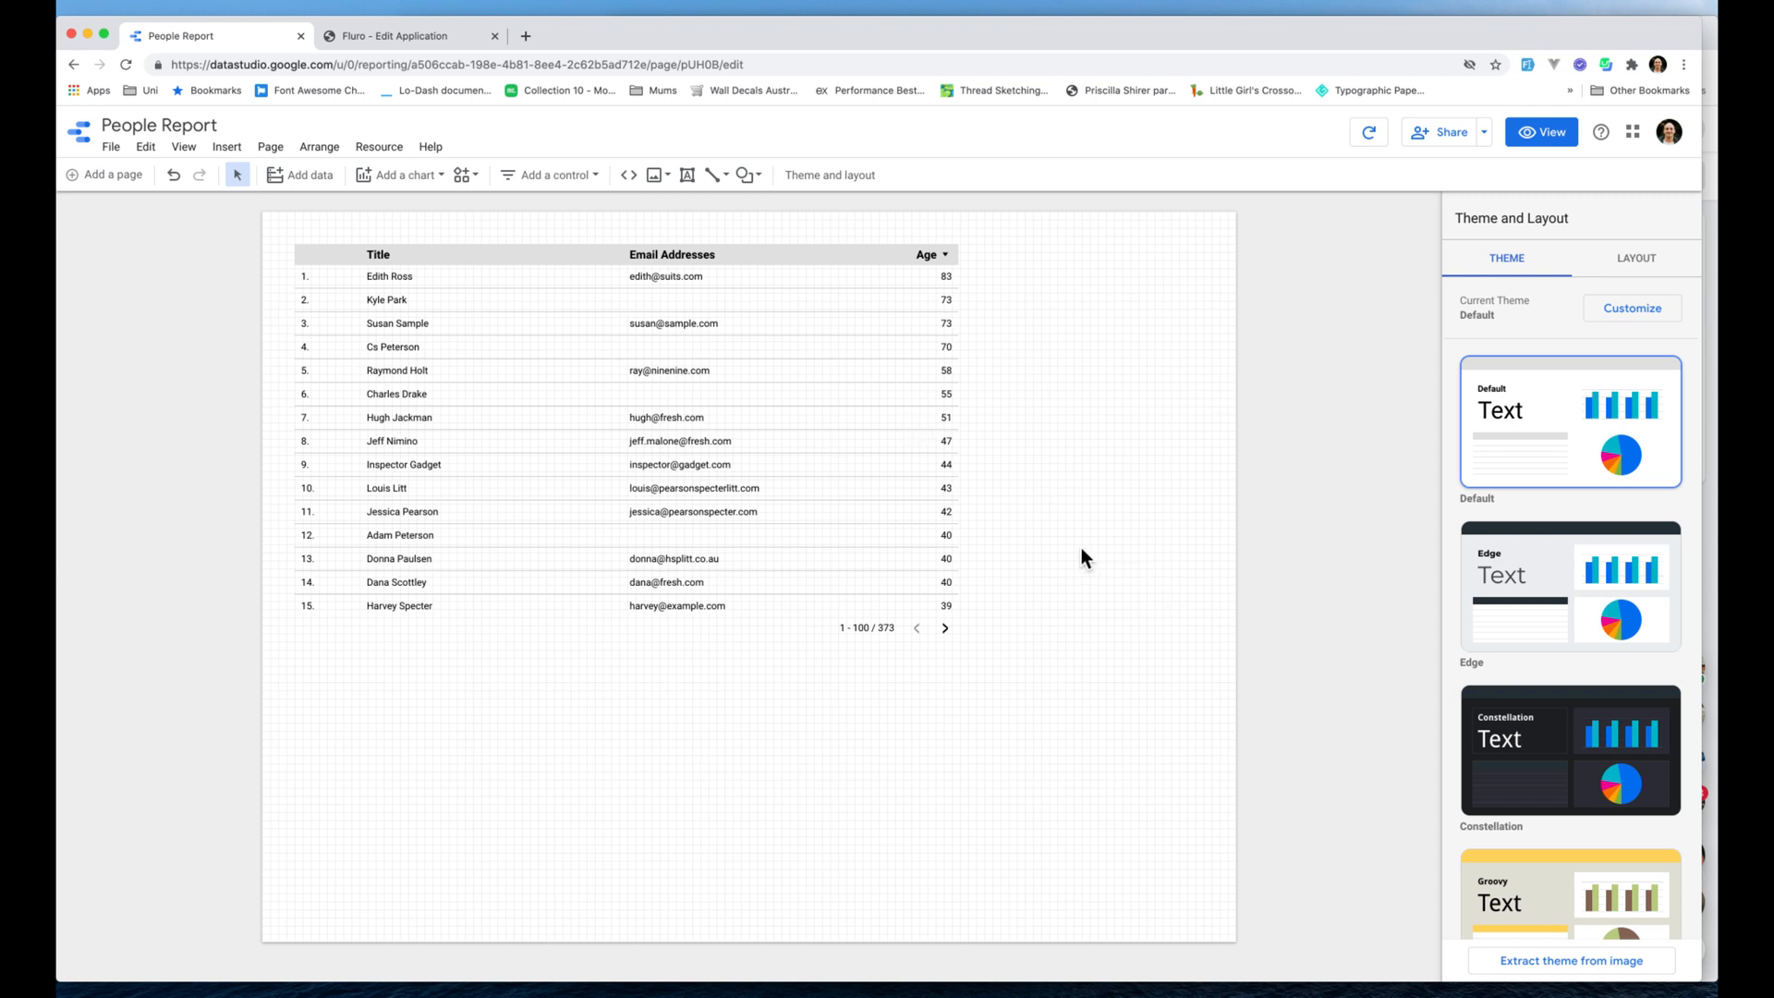
pyautogui.click(897, 360)
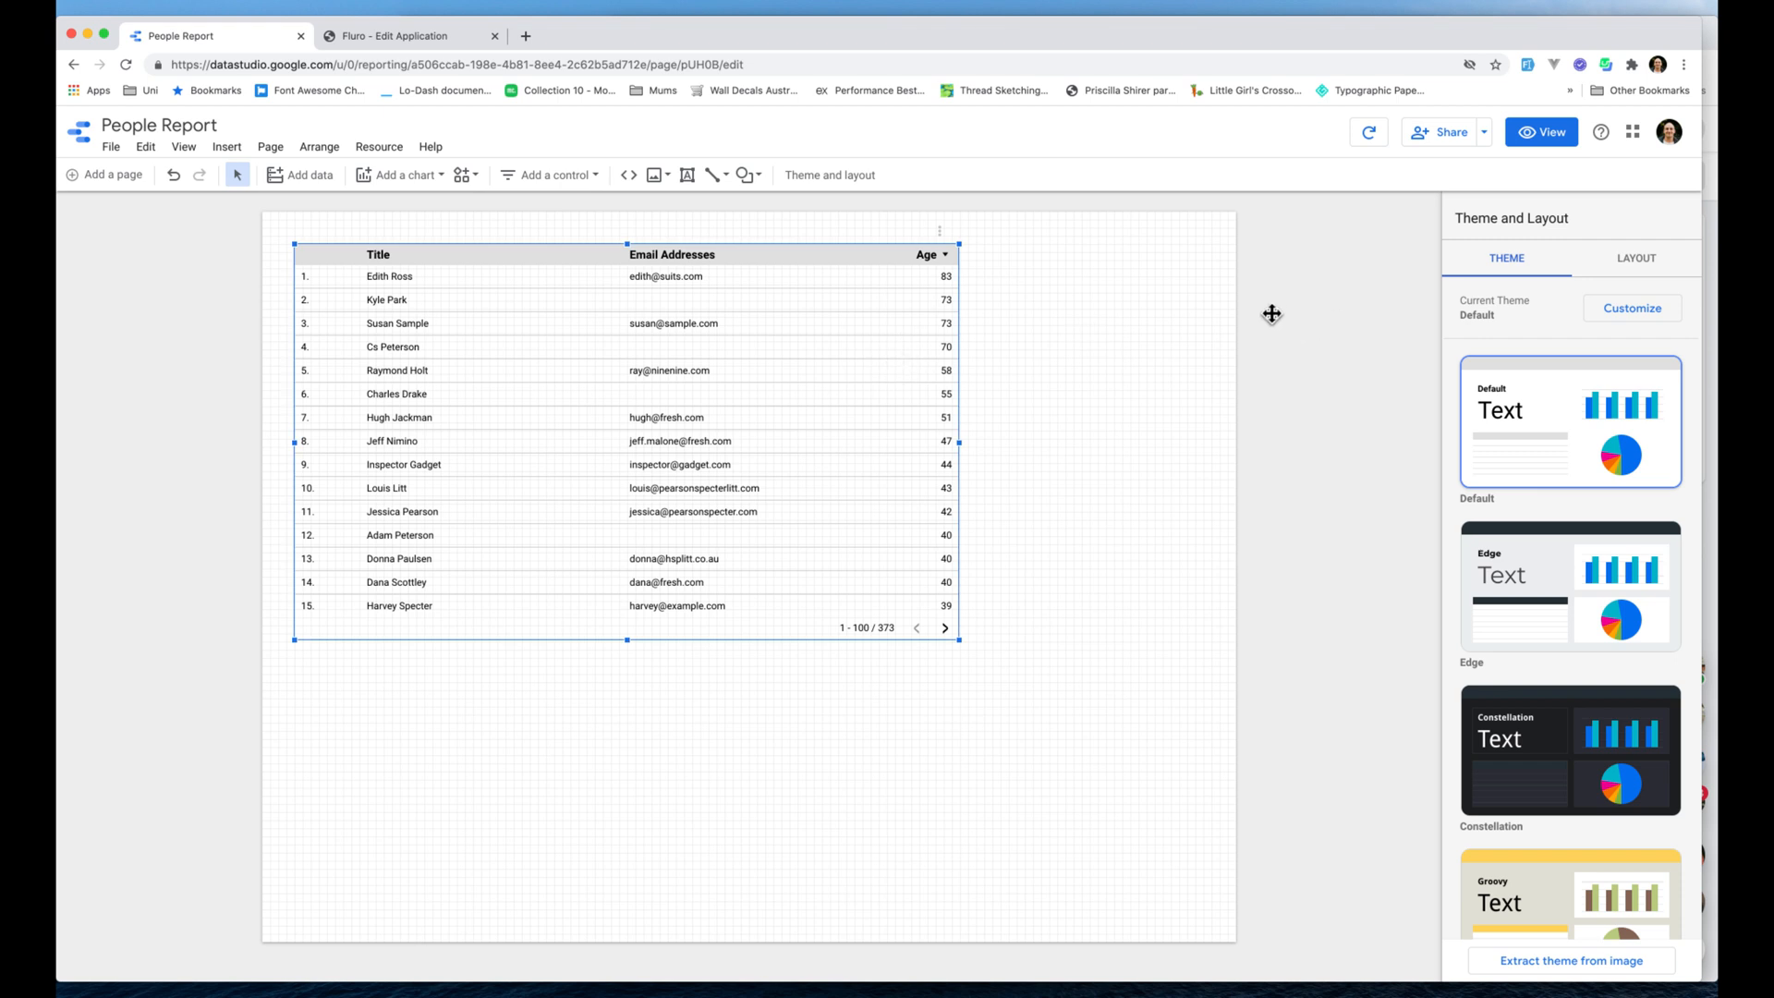
pyautogui.scroll(5, 1635, 488)
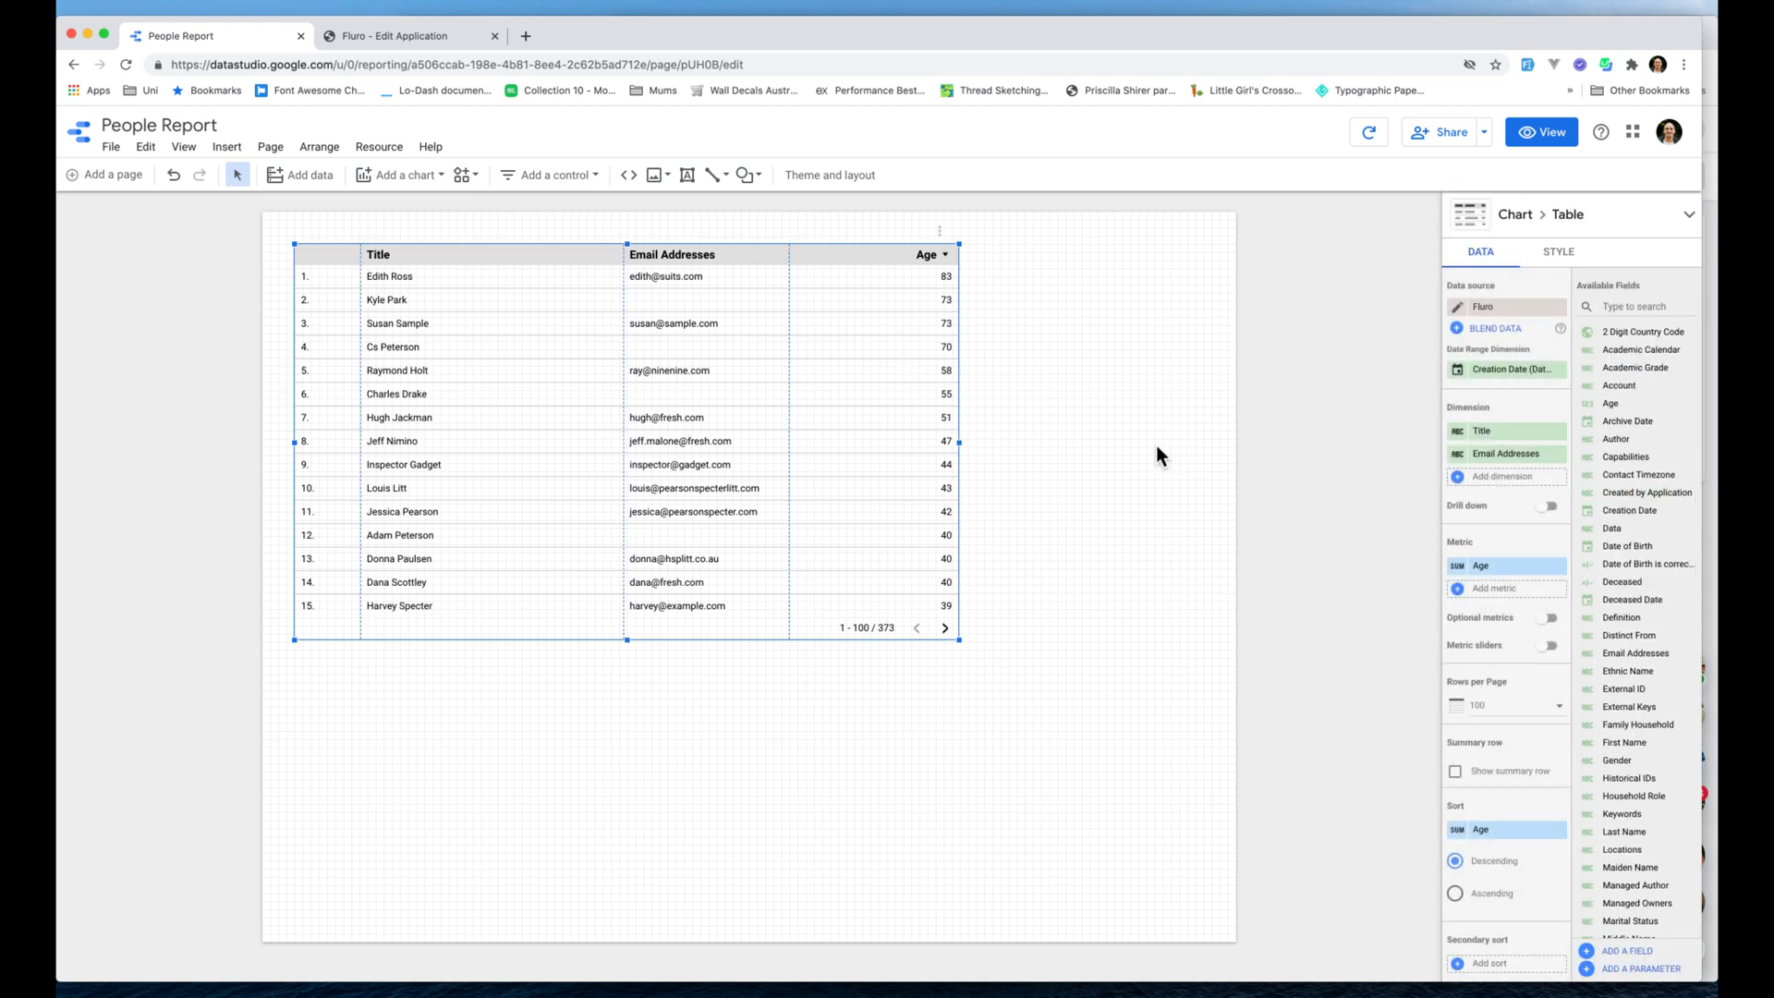